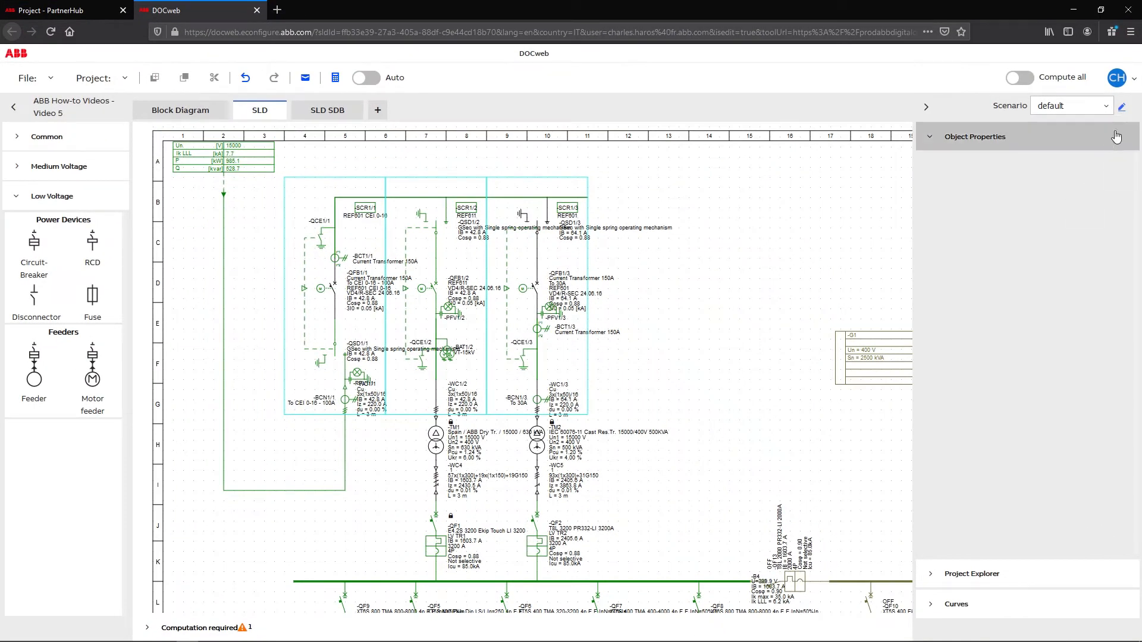
# - During the feature tour, view the scenario configuration and drop a generator onto the diagram
pyautogui.click(1125, 110)
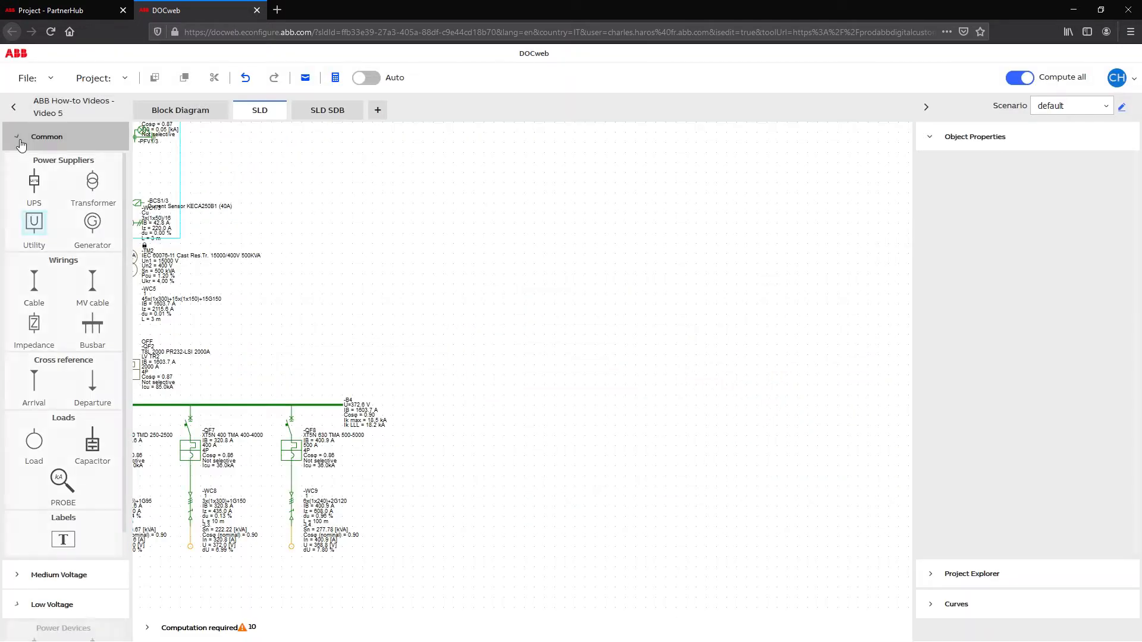
pyautogui.moveTo(92, 227); pyautogui.dragTo(406, 235)
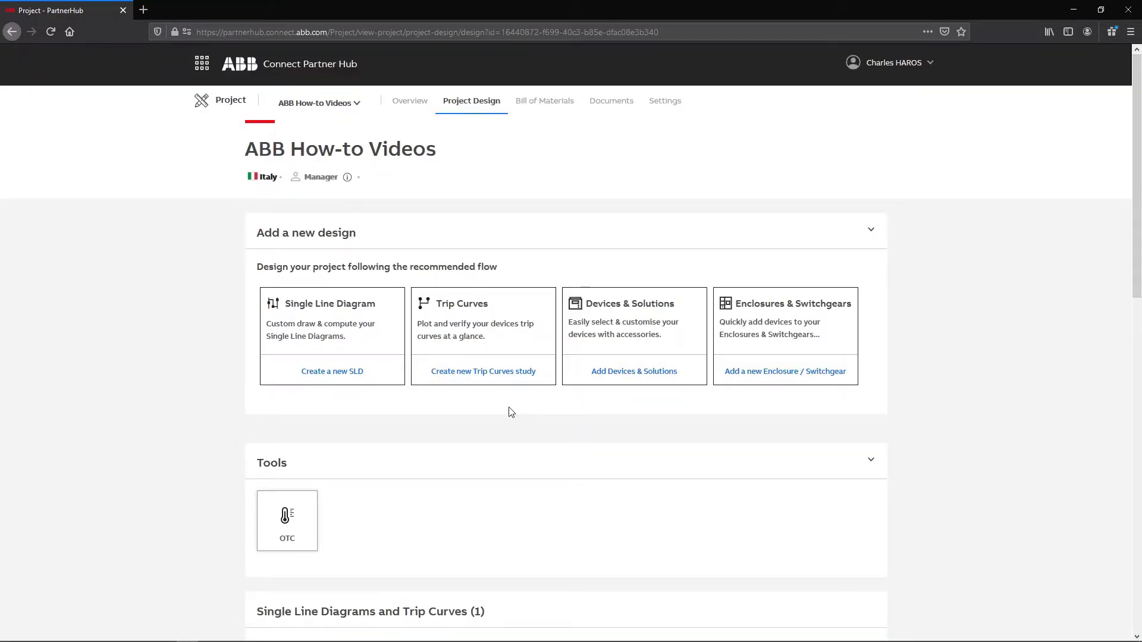
pyautogui.scroll(-3, 511, 412)
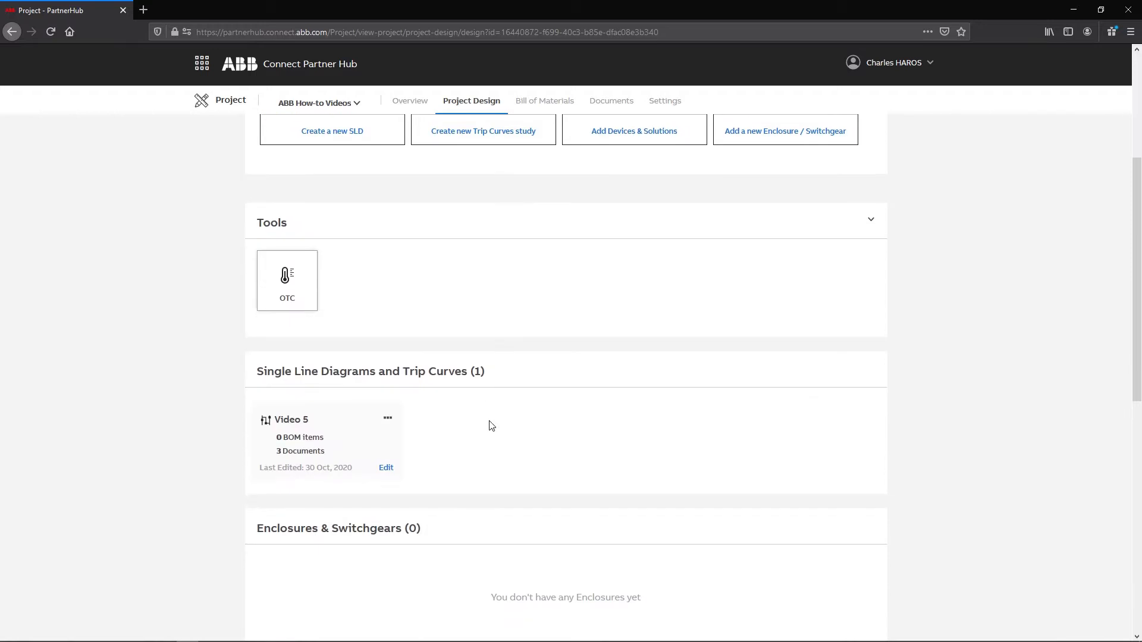
# - Open the Video 5 design card under Single Line Diagrams and Trip Curves for editing
pyautogui.click(389, 466)
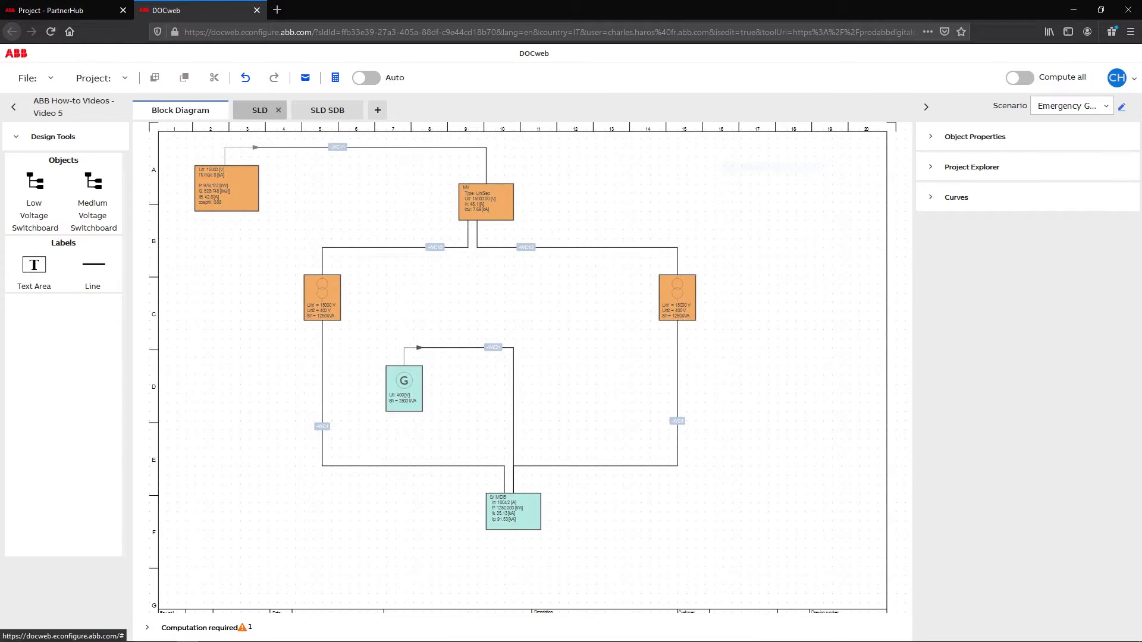
# - Show the SLD page and bring the medium-voltage section and transformers into view
pyautogui.click(259, 110)
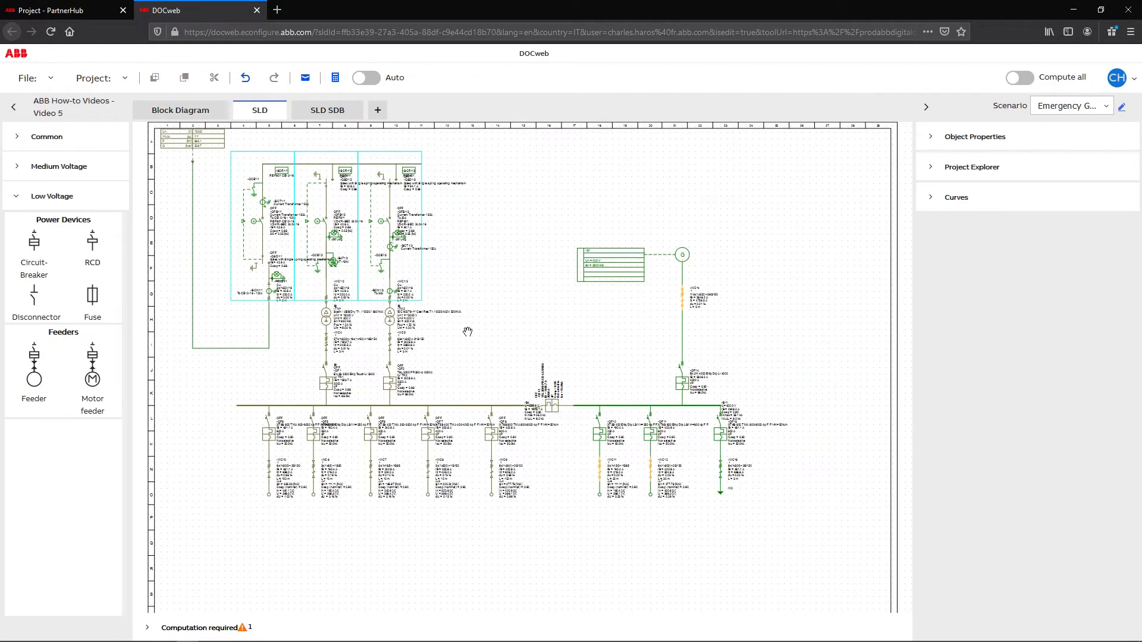
pyautogui.scroll(3, 467, 333)
pyautogui.moveTo(467, 333); pyautogui.dragTo(590, 418)
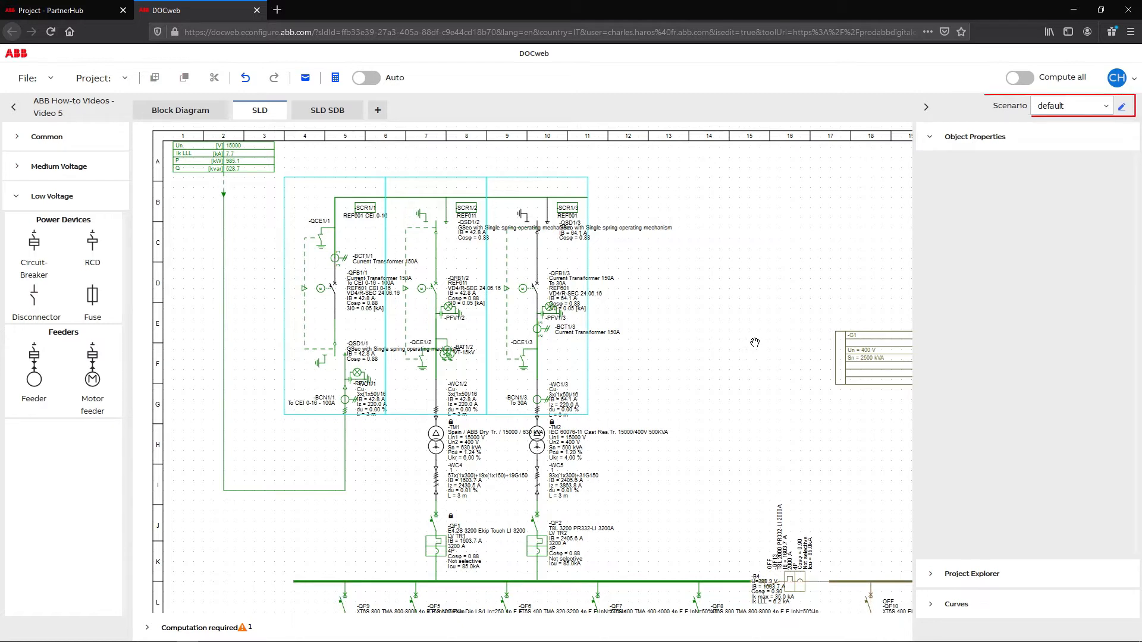
# - Review the default scenario's device table, then untick breaker -QFB3 so the diagram marks it OFF
pyautogui.click(1123, 107)
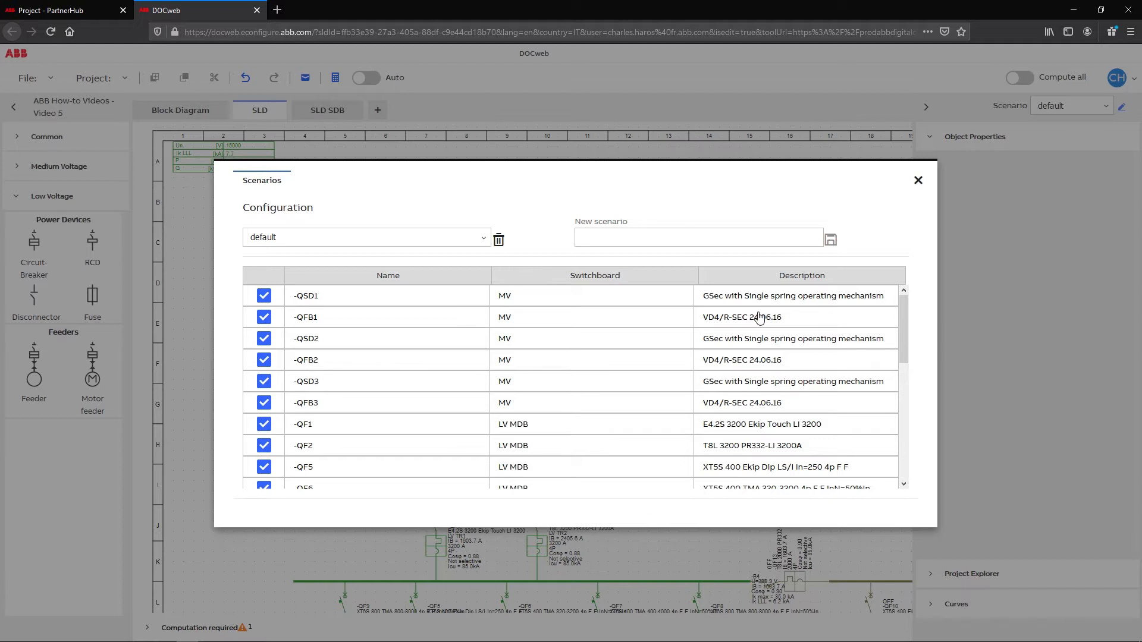
pyautogui.click(918, 181)
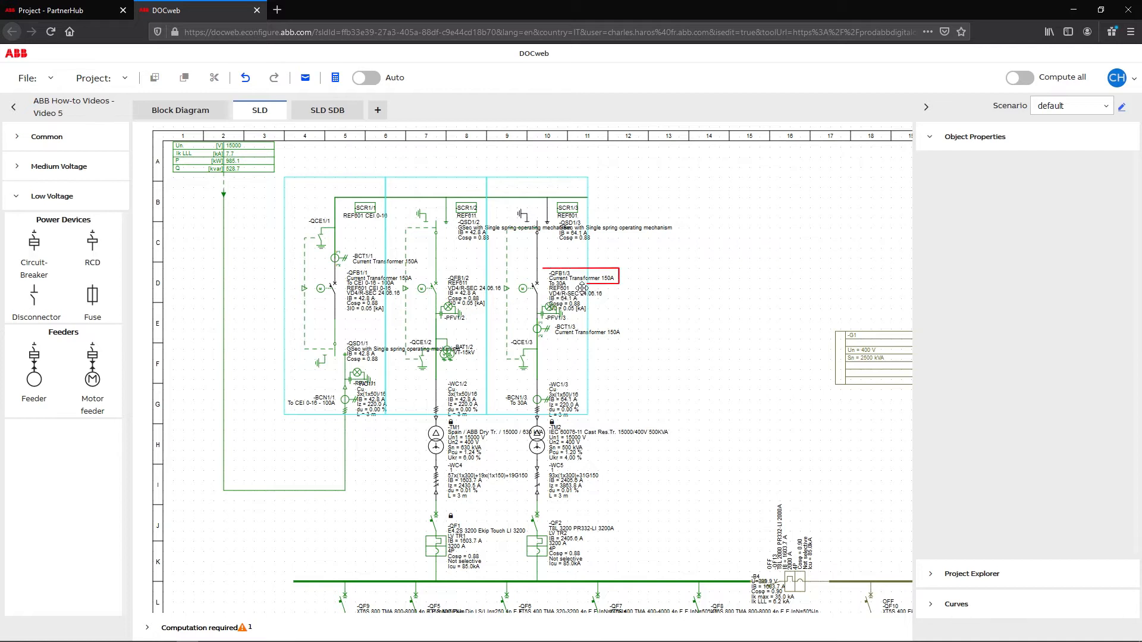
pyautogui.click(1120, 106)
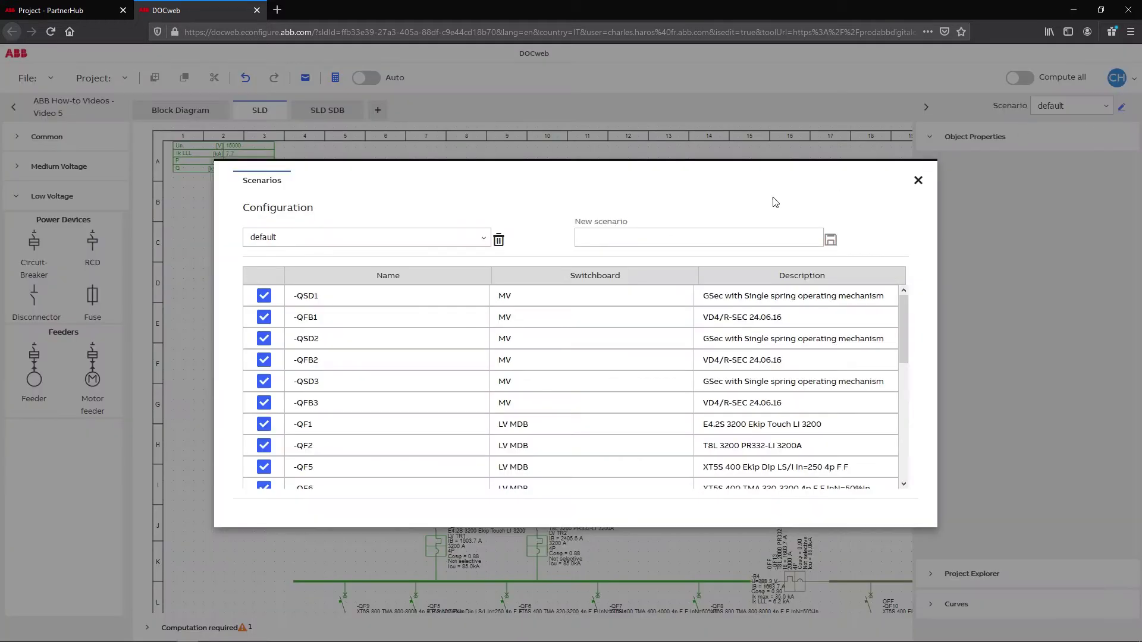
pyautogui.click(264, 403)
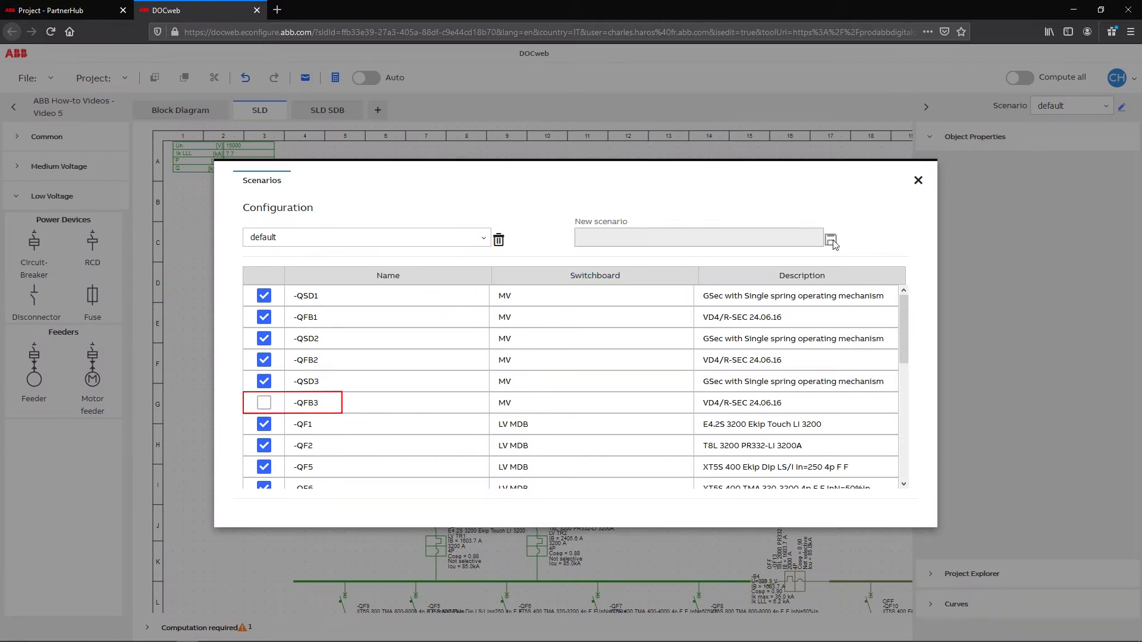
pyautogui.click(917, 180)
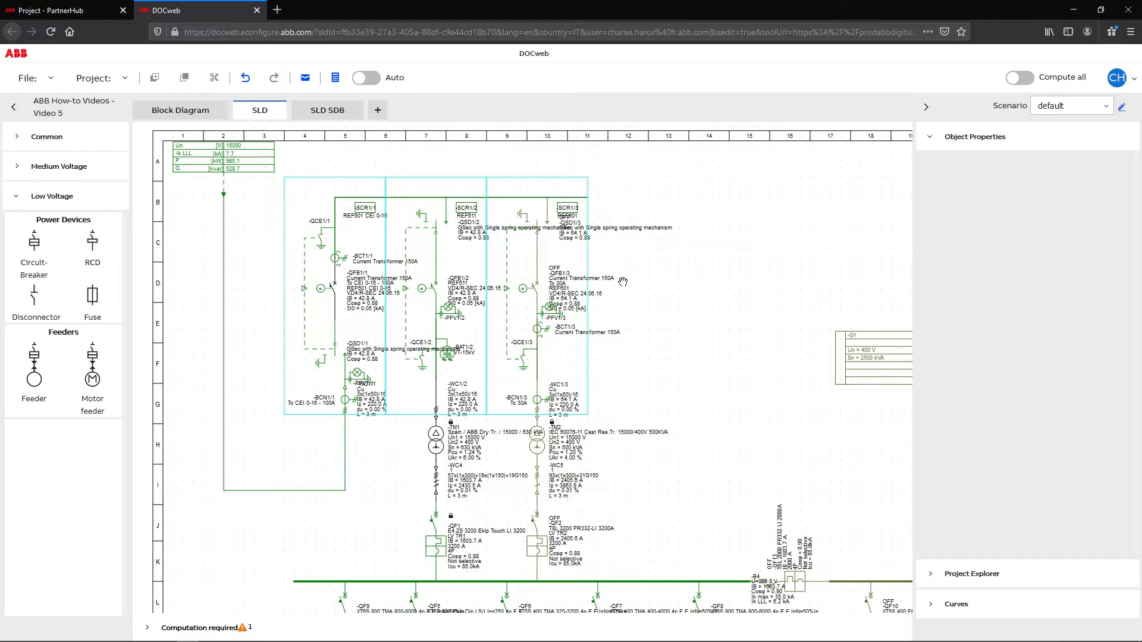
# - Collapse Object Properties and save a new scenario named MV Backup
pyautogui.click(623, 282)
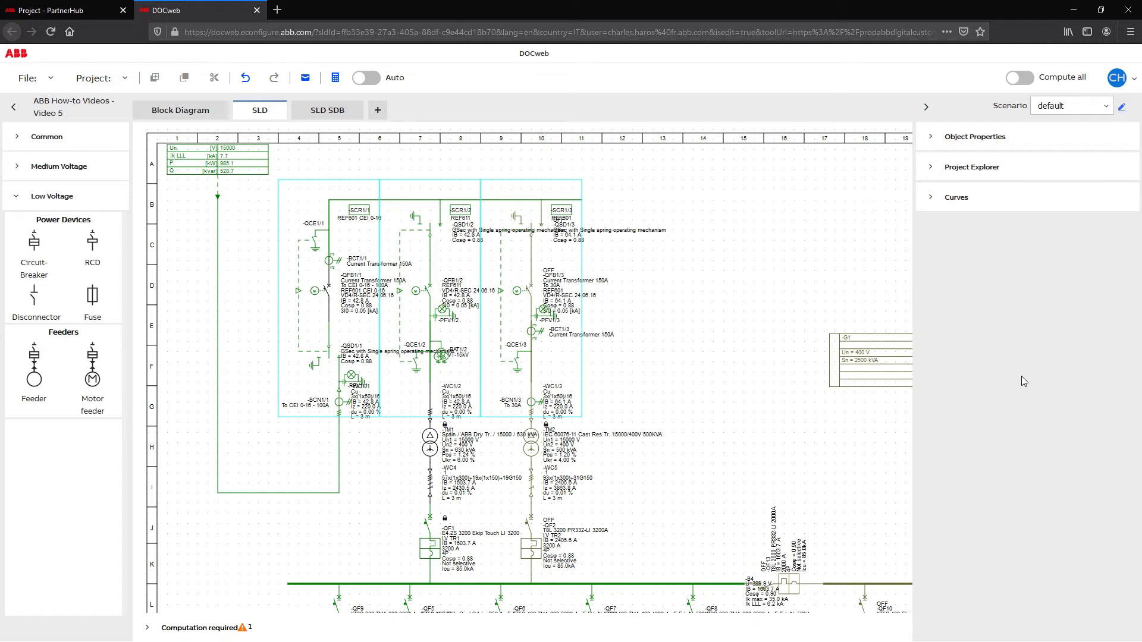
pyautogui.click(1122, 108)
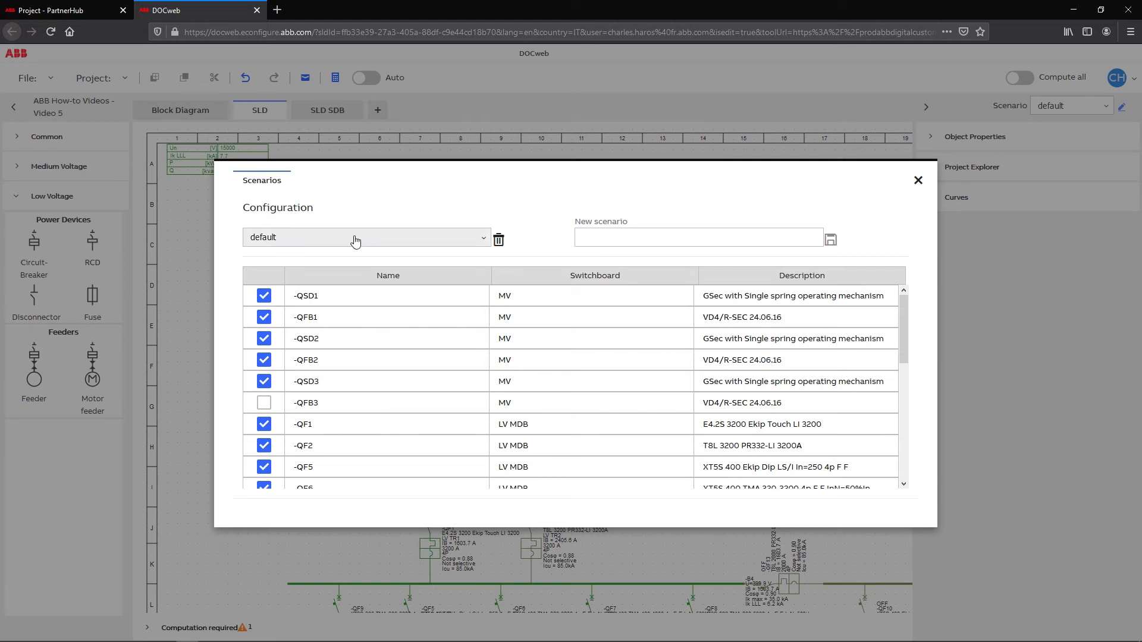
pyautogui.click(584, 238)
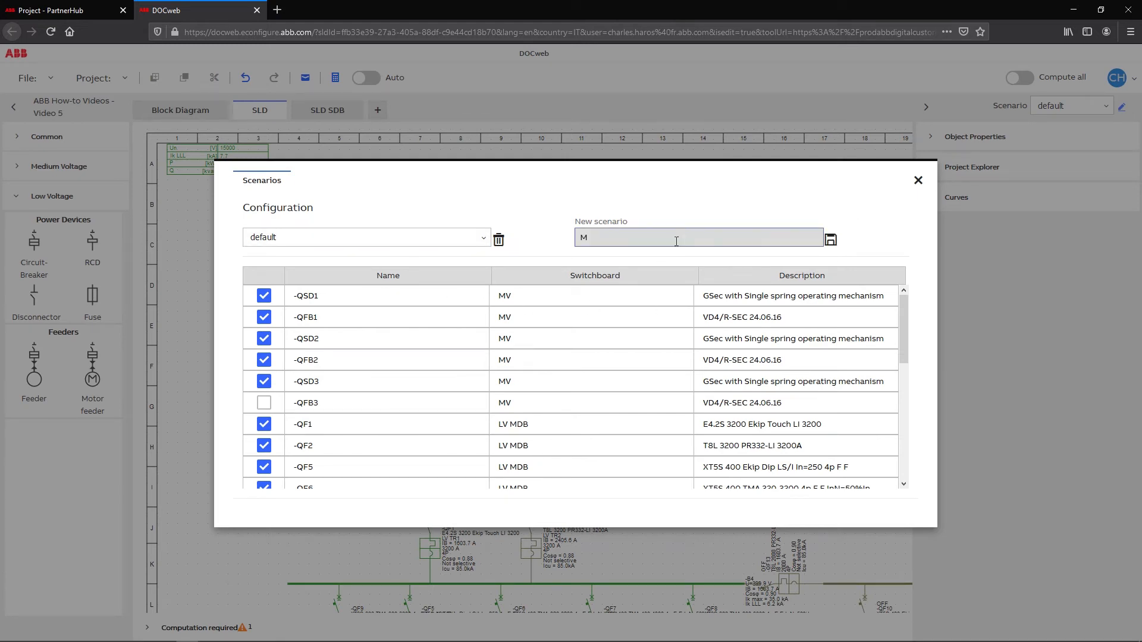
pyautogui.write('MV Backup')
pyautogui.click(831, 240)
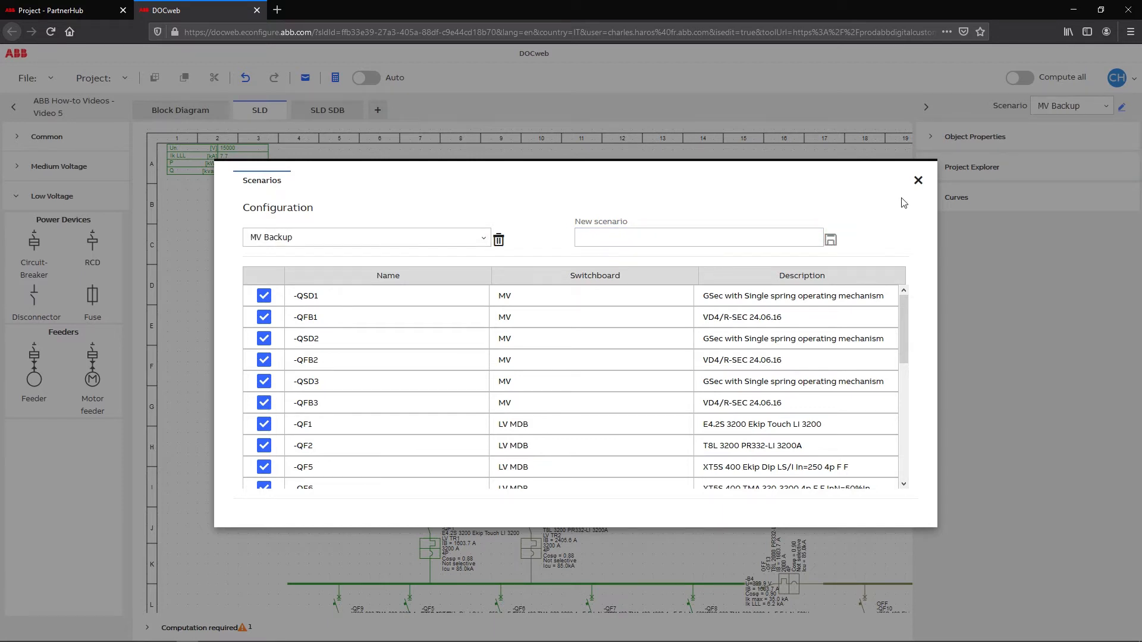
pyautogui.click(918, 180)
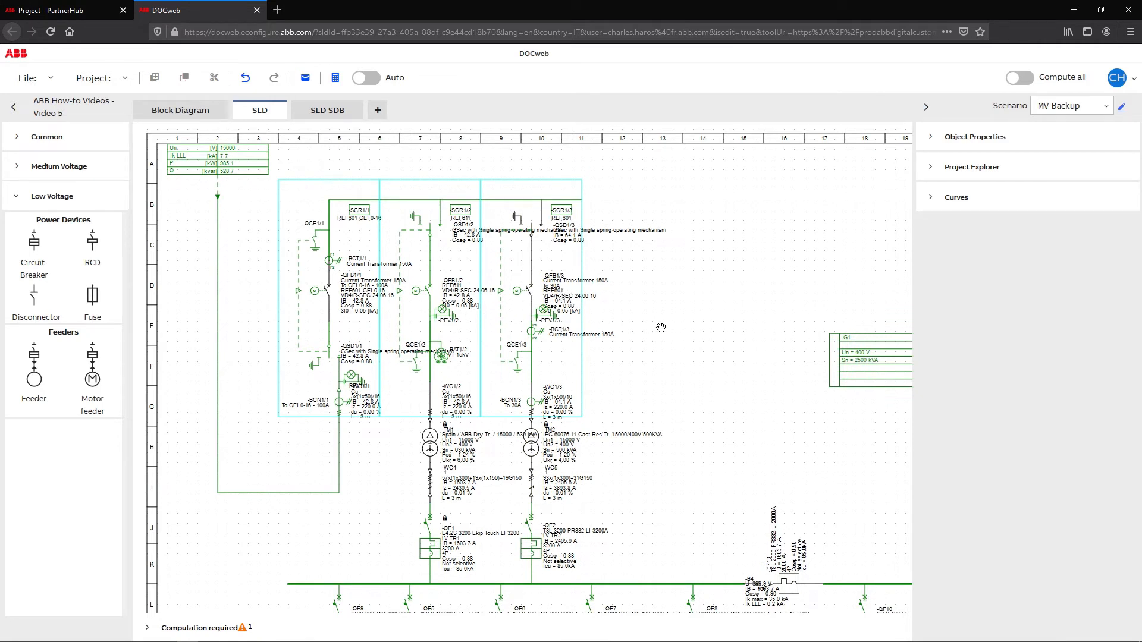
# - Untick breaker -QFB2 in the MV Backup scenario
pyautogui.click(1124, 110)
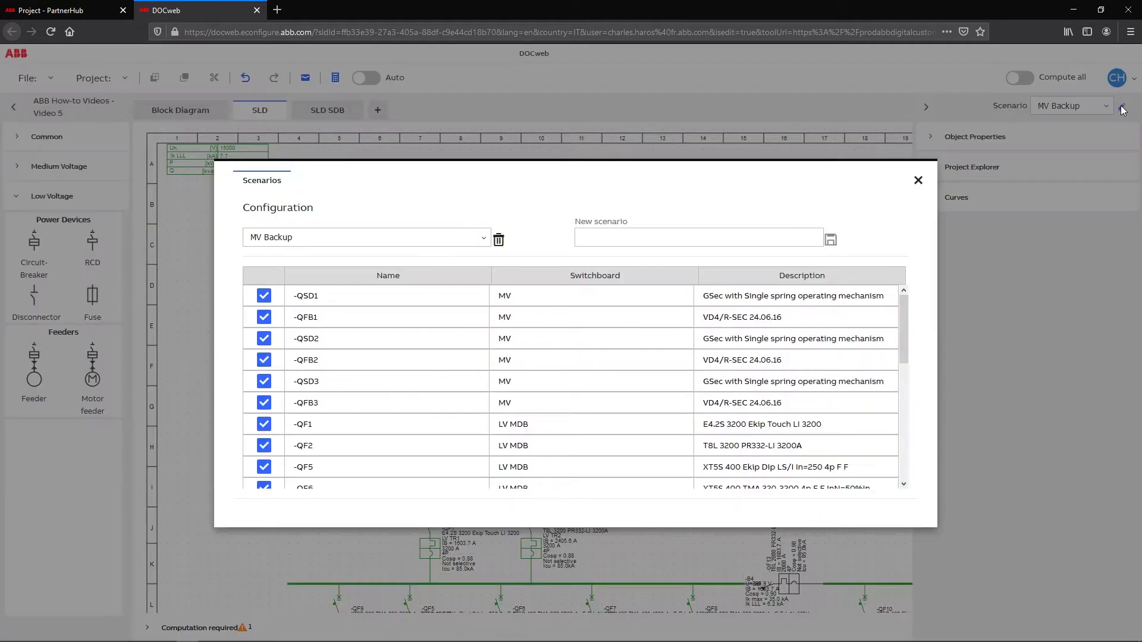
pyautogui.click(264, 360)
pyautogui.click(919, 180)
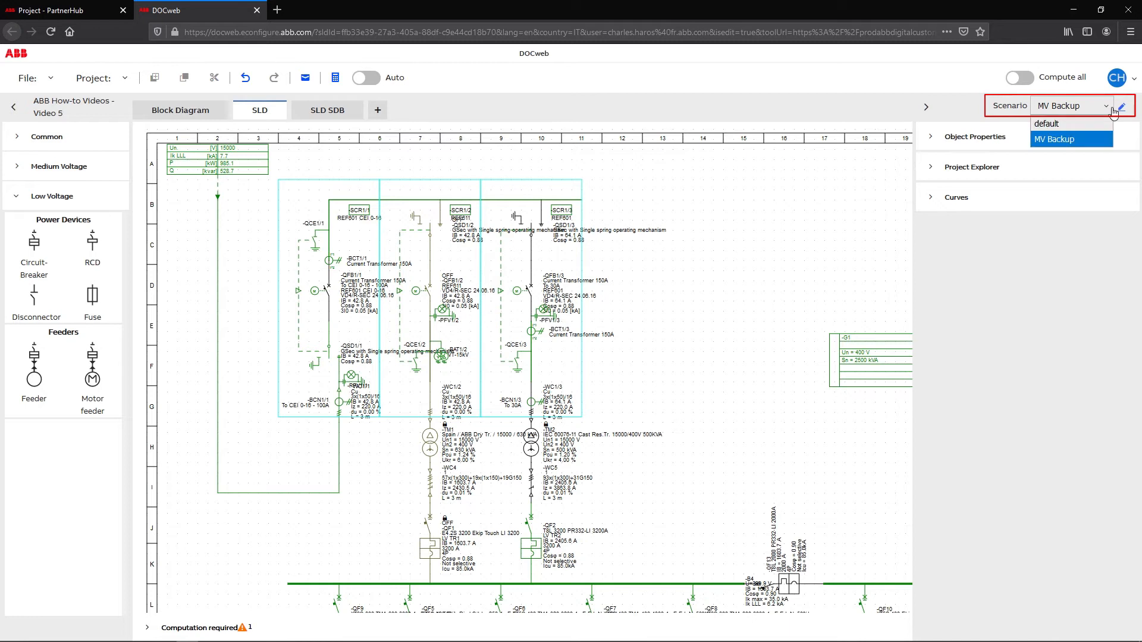
# - Flip between default and MV Backup in the Scenario dropdown, then enable Compute all under default
pyautogui.click(1076, 124)
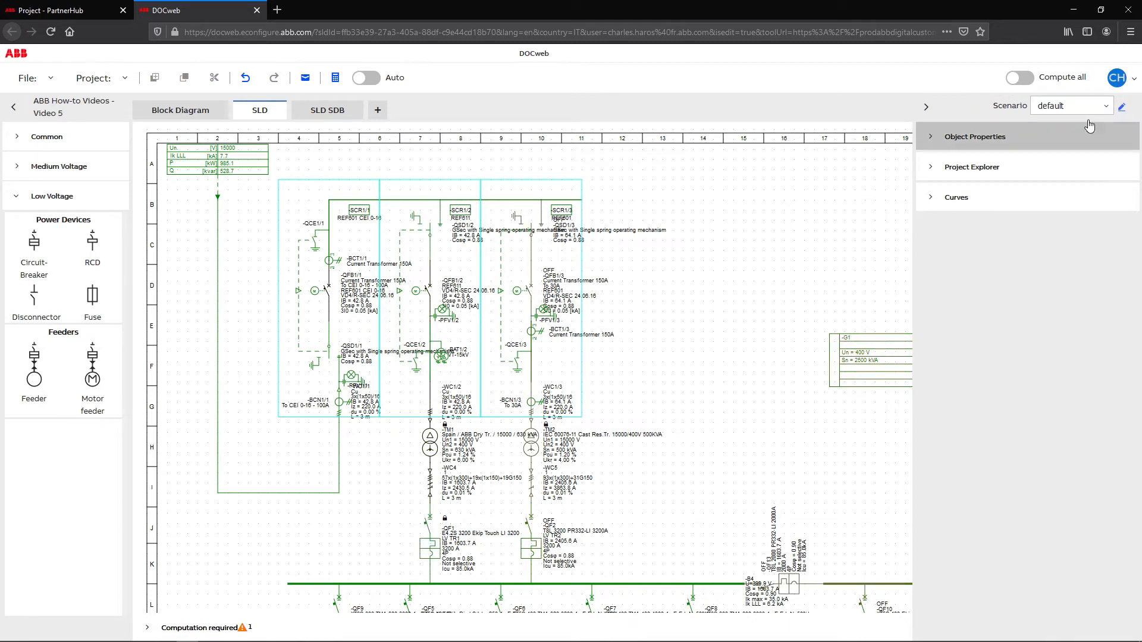
pyautogui.click(1104, 108)
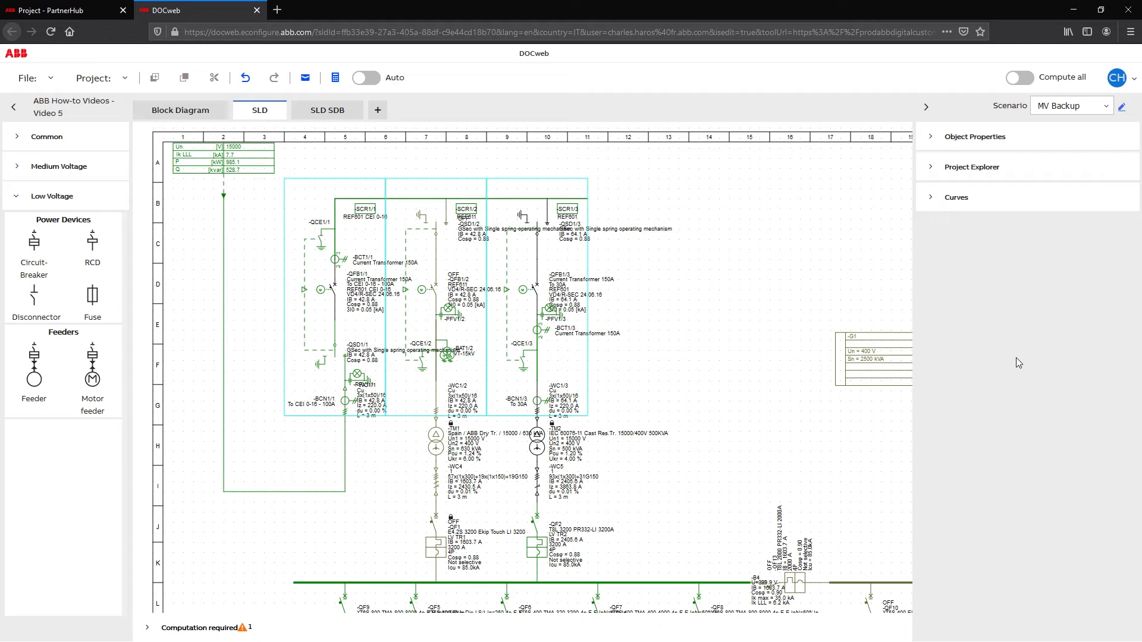
pyautogui.click(1020, 78)
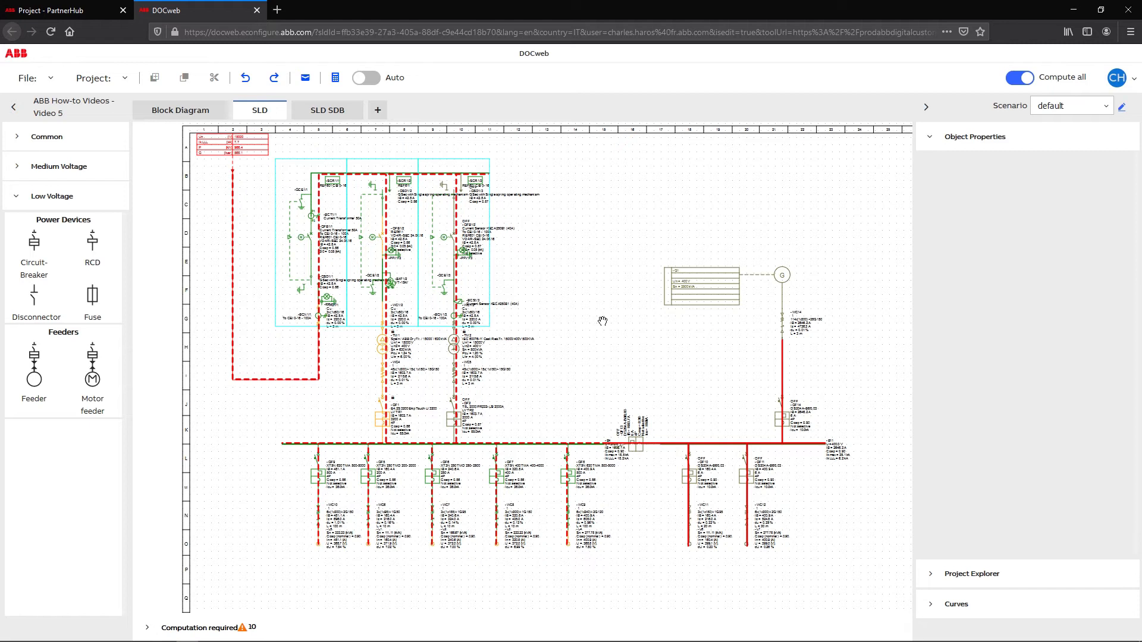
pyautogui.scroll(5, 602, 321)
# - Place generator G1 with a cable and circuit-breaker QF36 beneath it
pyautogui.click(18, 137)
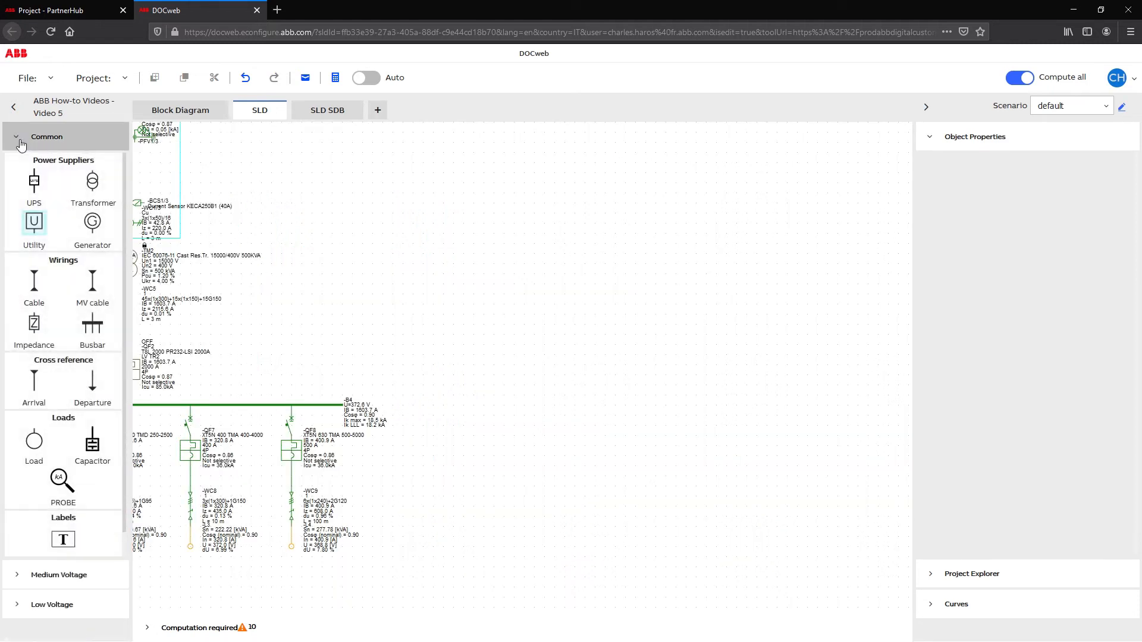
pyautogui.moveTo(92, 227); pyautogui.dragTo(464, 272)
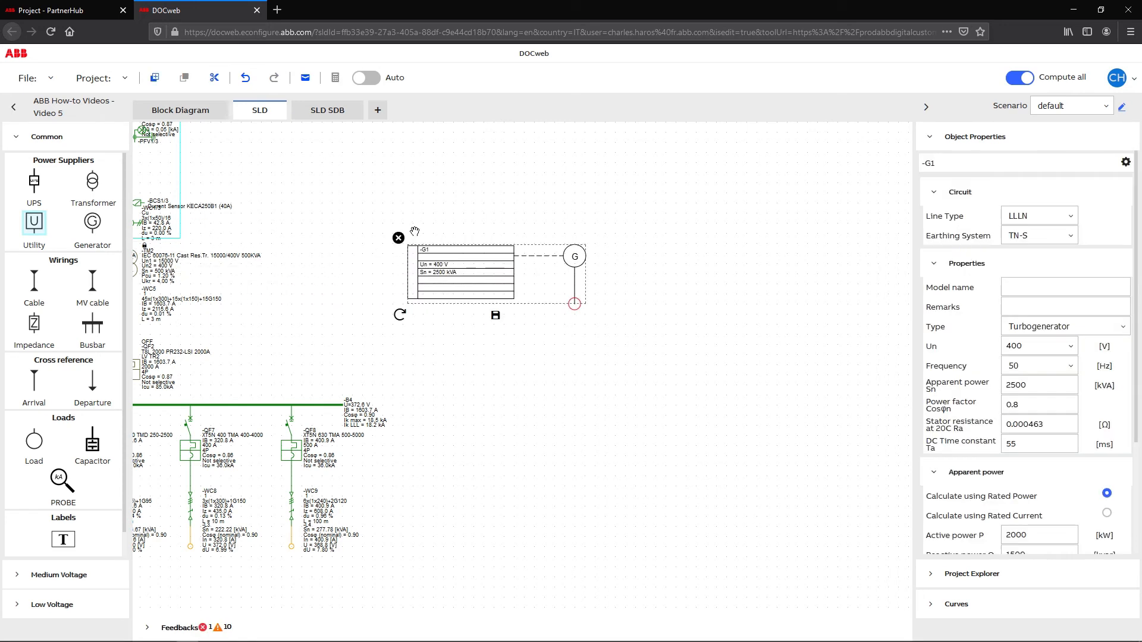
pyautogui.moveTo(34, 283); pyautogui.dragTo(574, 326)
pyautogui.click(18, 604)
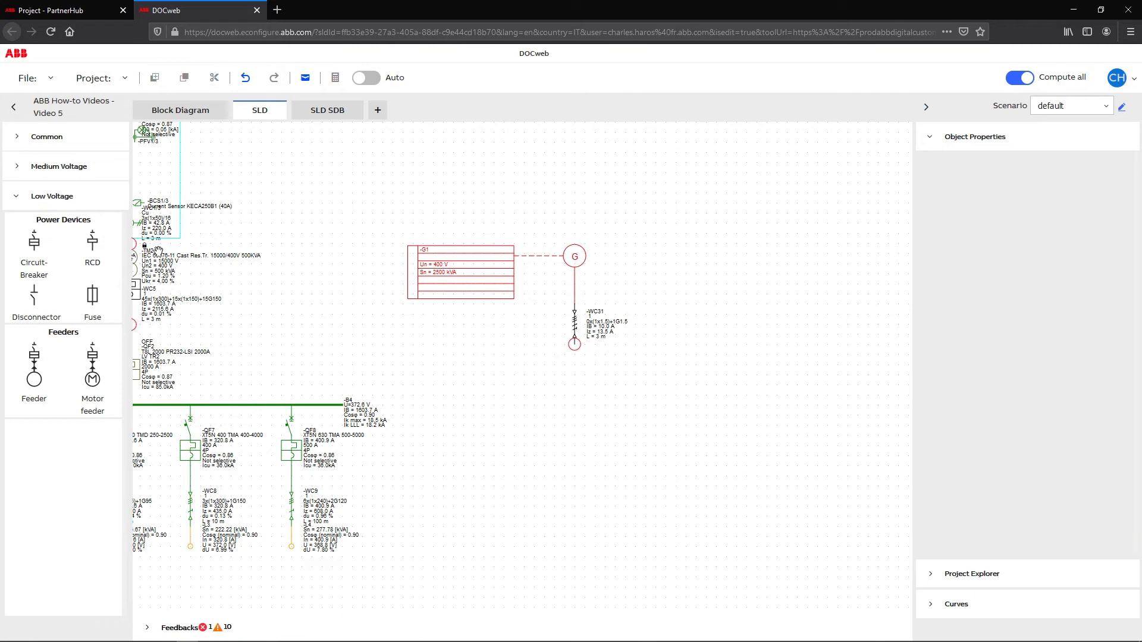
pyautogui.moveTo(34, 241); pyautogui.dragTo(575, 344)
pyautogui.click(578, 344)
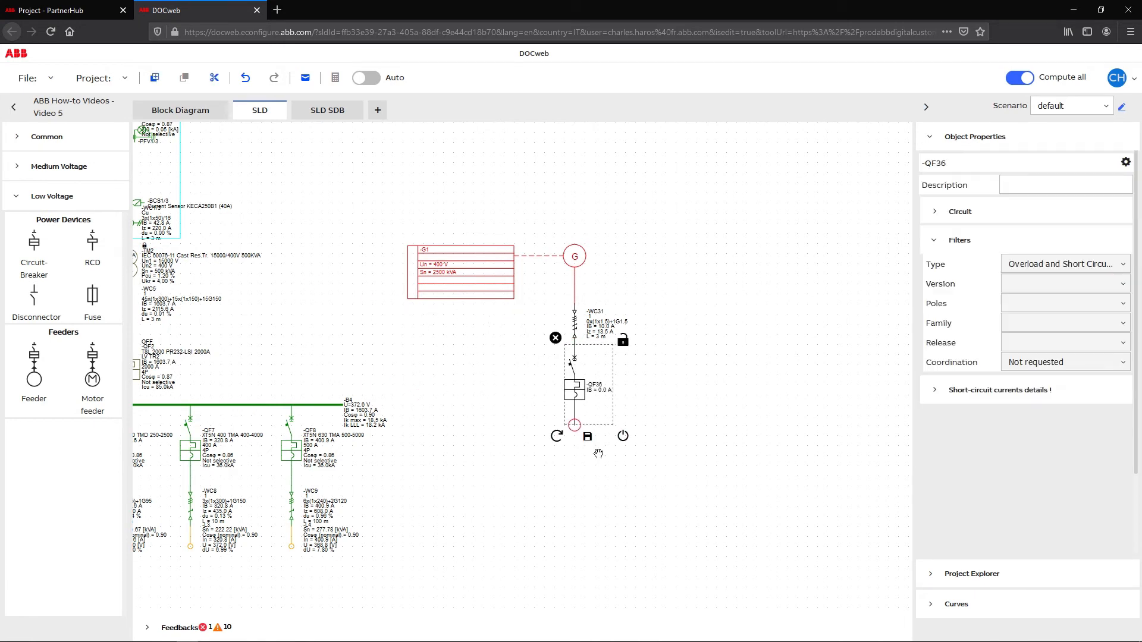
# - Add a busbar under QF36, lengthen it and nudge the whole generator branch upward
pyautogui.click(21, 138)
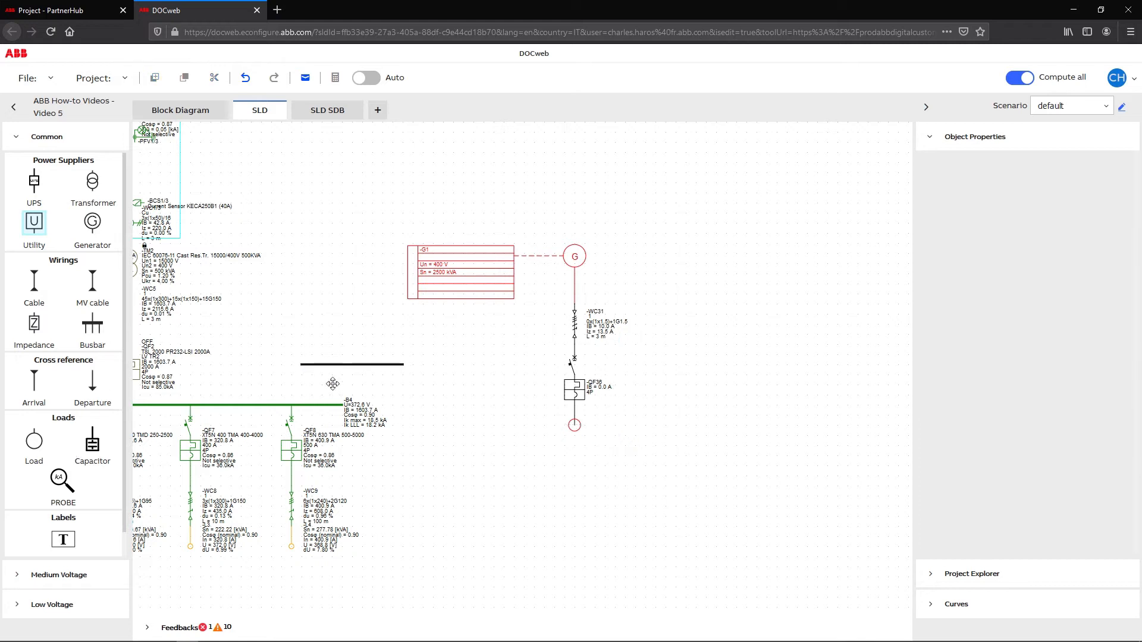
pyautogui.moveTo(93, 329)
pyautogui.mouseDown()
pyautogui.moveTo(564, 426)
pyautogui.moveTo(739, 426)
pyautogui.mouseUp()
pyautogui.click(564, 425)
pyautogui.moveTo(514, 426); pyautogui.dragTo(489, 420)
pyautogui.moveTo(398, 211); pyautogui.dragTo(780, 466)
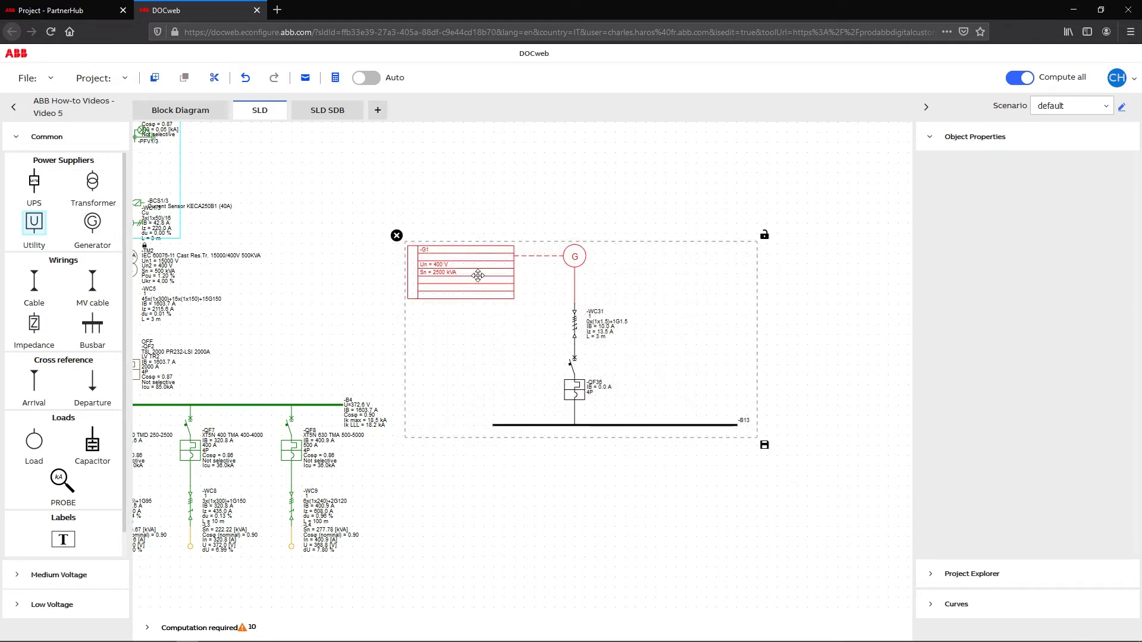
pyautogui.moveTo(464, 268); pyautogui.dragTo(465, 248)
# - Attach three low-voltage feeders to the new generator busbar
pyautogui.click(52, 604)
pyautogui.moveTo(34, 366); pyautogui.dragTo(533, 415)
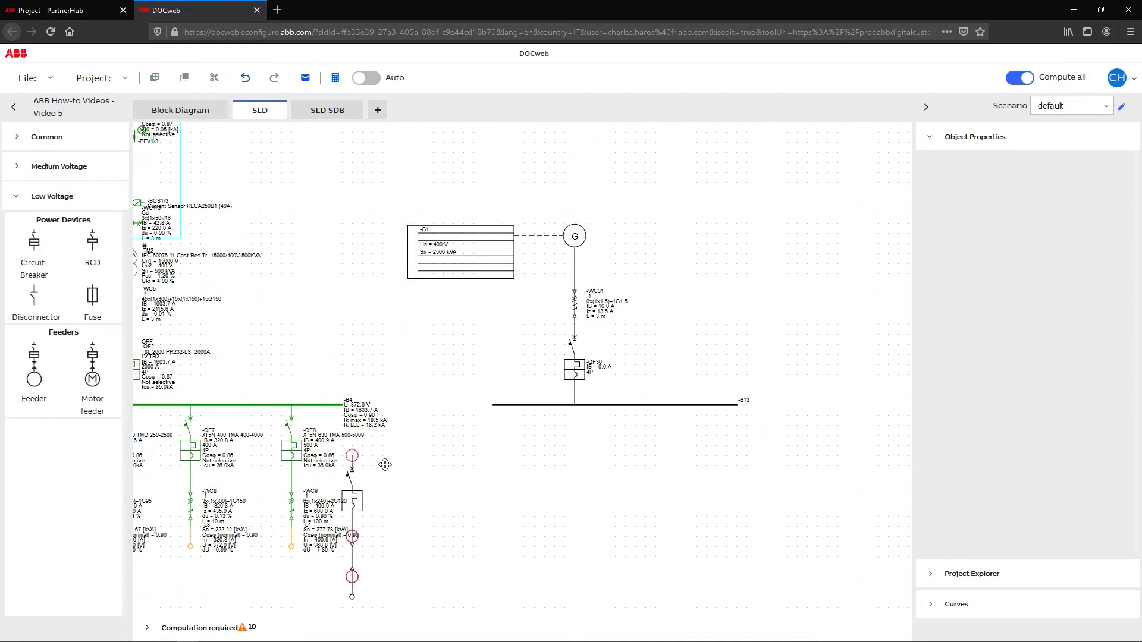
pyautogui.moveTo(34, 366); pyautogui.dragTo(625, 416)
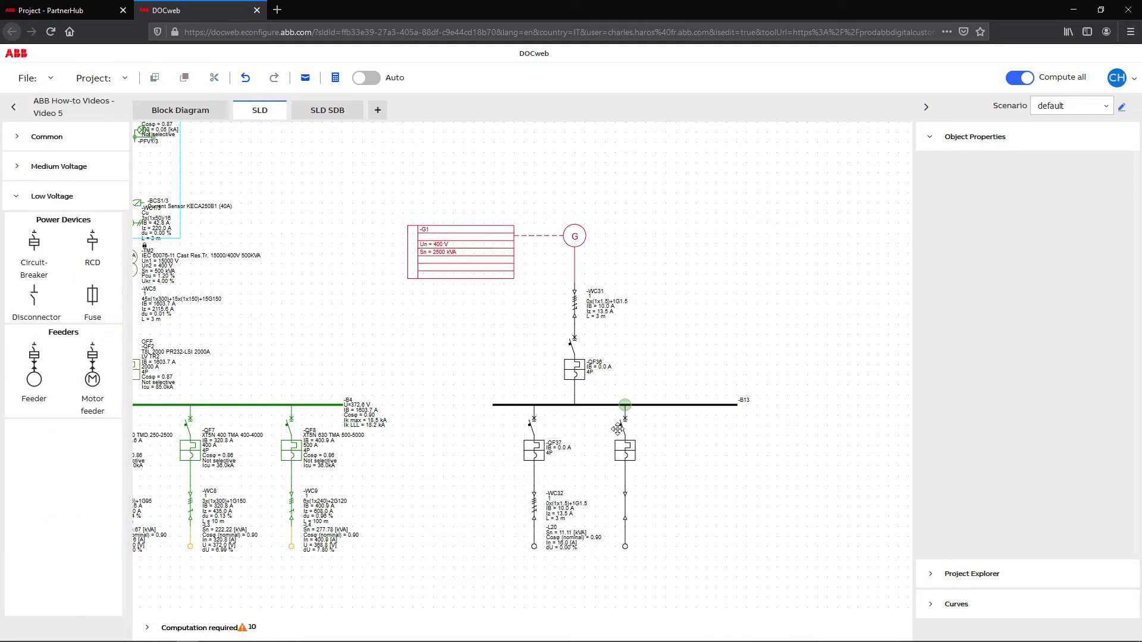
# - Add further feeders and tie breaker QF40 at the left of the generator busbar
pyautogui.moveTo(34, 365); pyautogui.dragTo(655, 415)
pyautogui.click(667, 421)
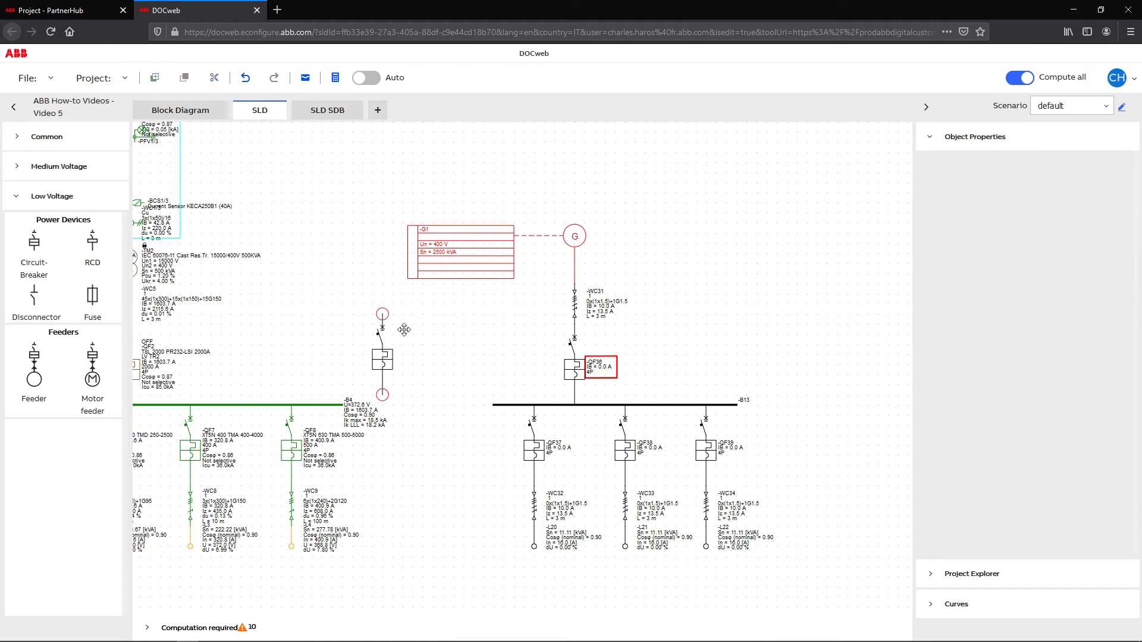
pyautogui.moveTo(34, 366); pyautogui.dragTo(432, 416)
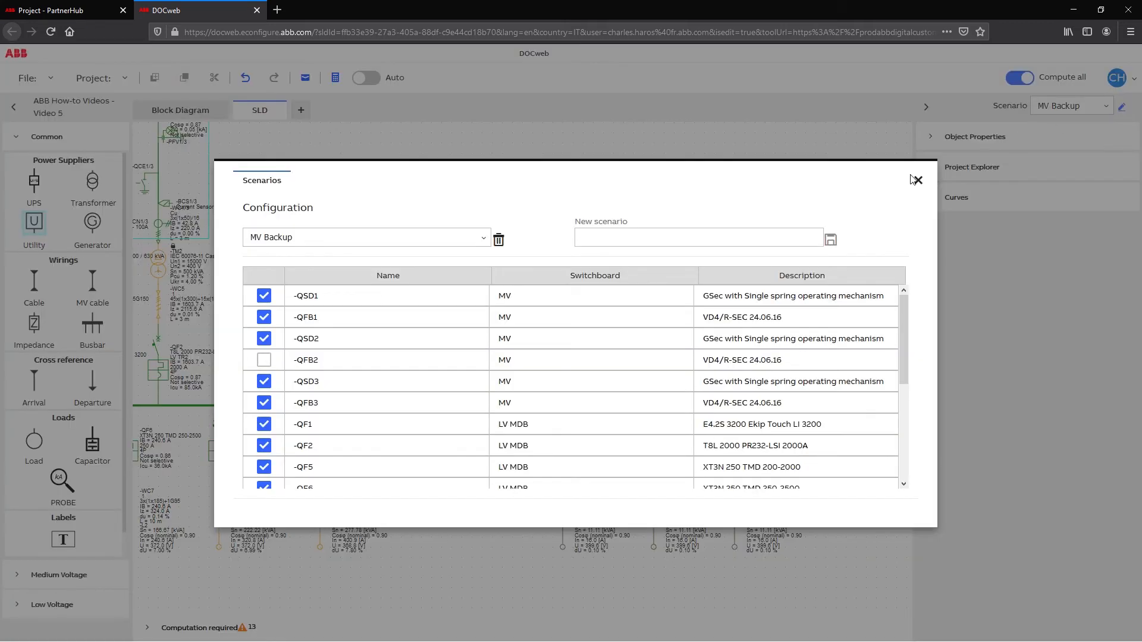
# - Save a new scenario named Emergency Gen and leave it active
pyautogui.click(779, 238)
pyautogui.write('Emergency Gen')
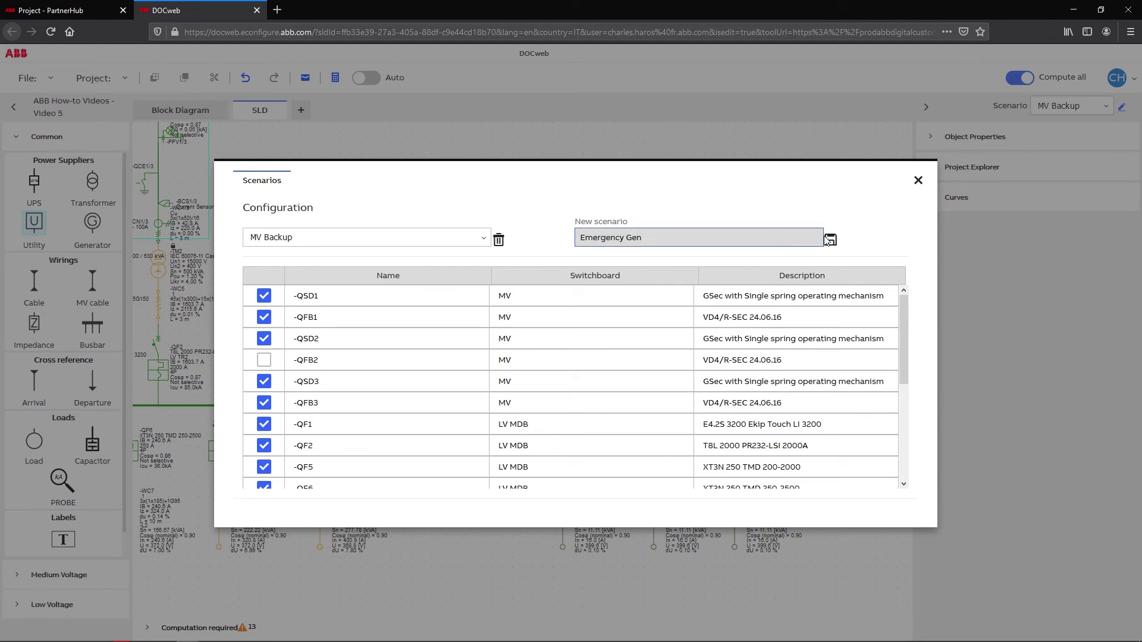
pyautogui.click(830, 240)
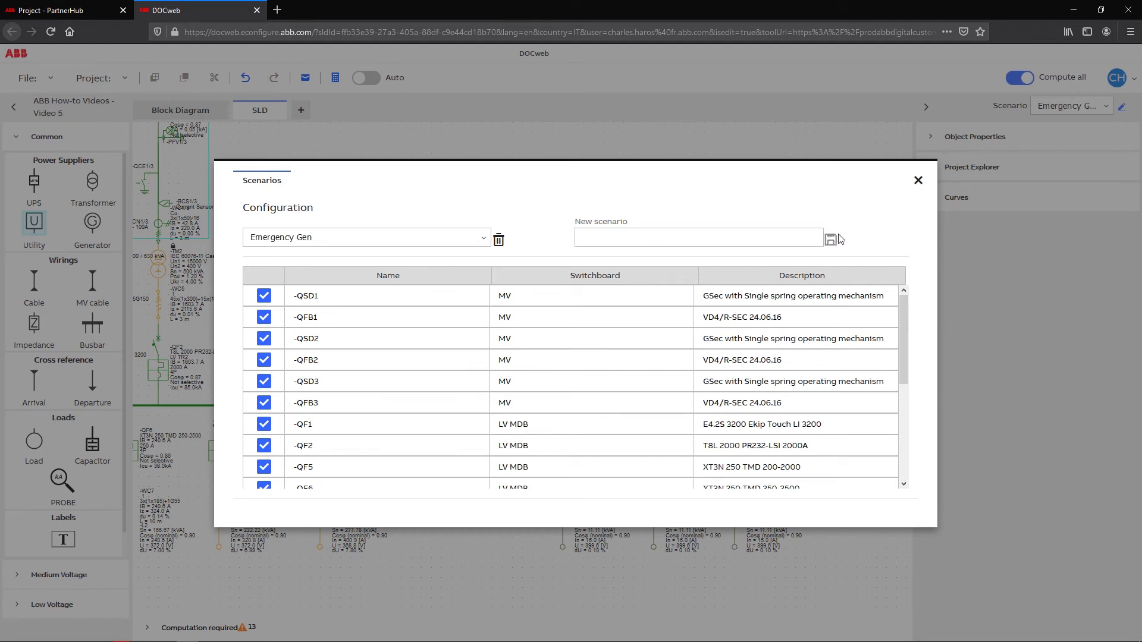
pyautogui.click(917, 181)
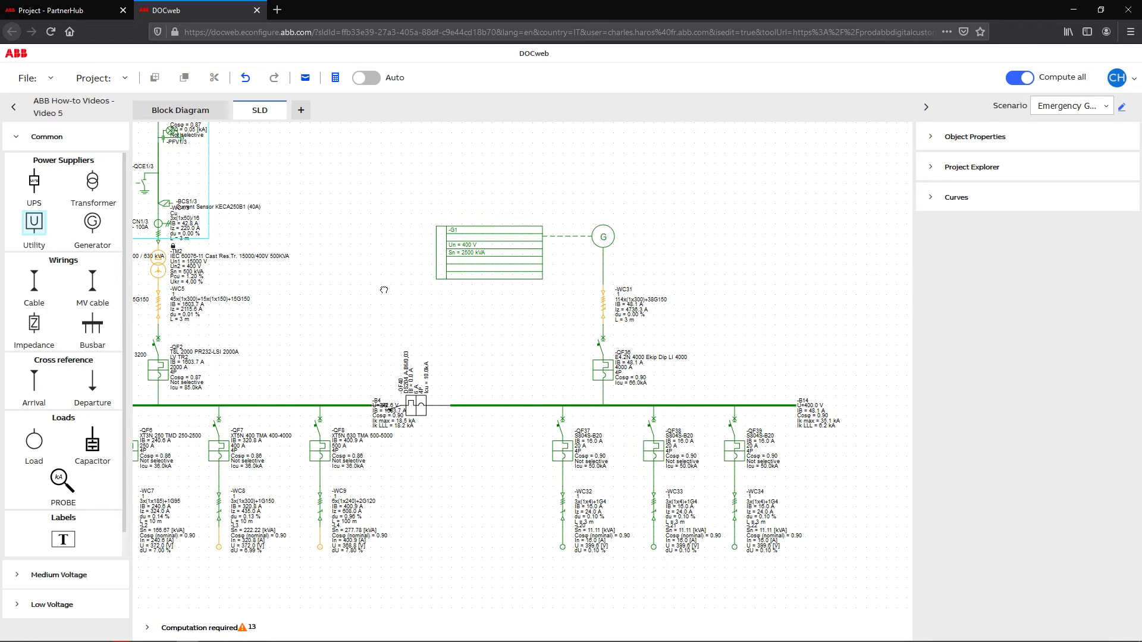
pyautogui.scroll(3, 682, 489)
# - Untick -QFB1 and -QF40 in the Emergency Gen scenario, leaving all other devices switched in
pyautogui.moveTo(682, 489); pyautogui.dragTo(718, 492)
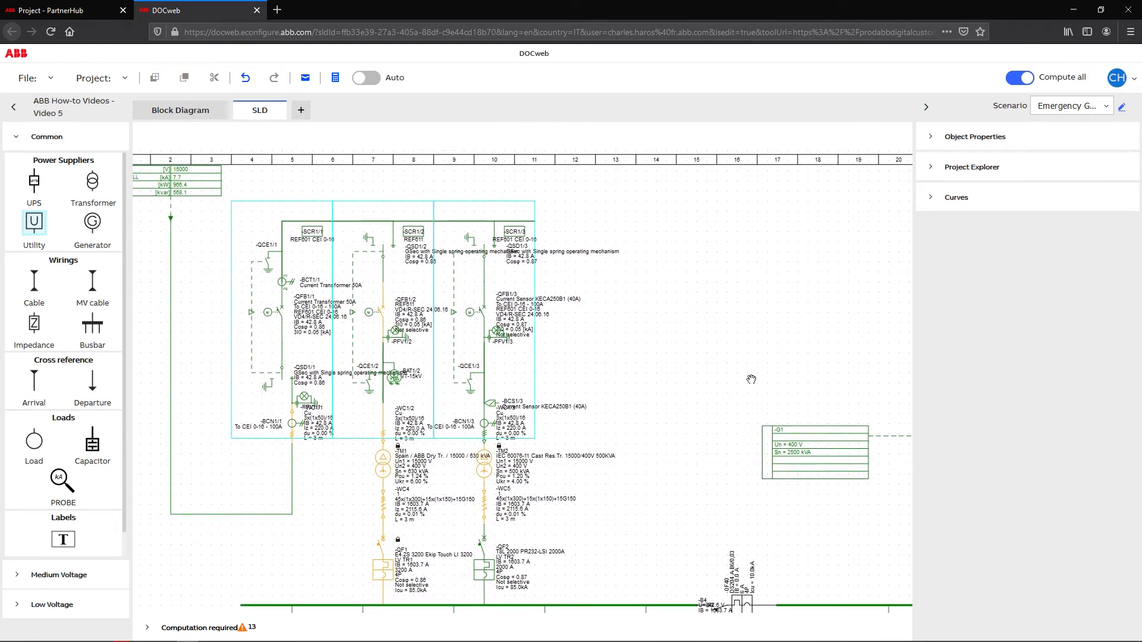
pyautogui.click(1121, 106)
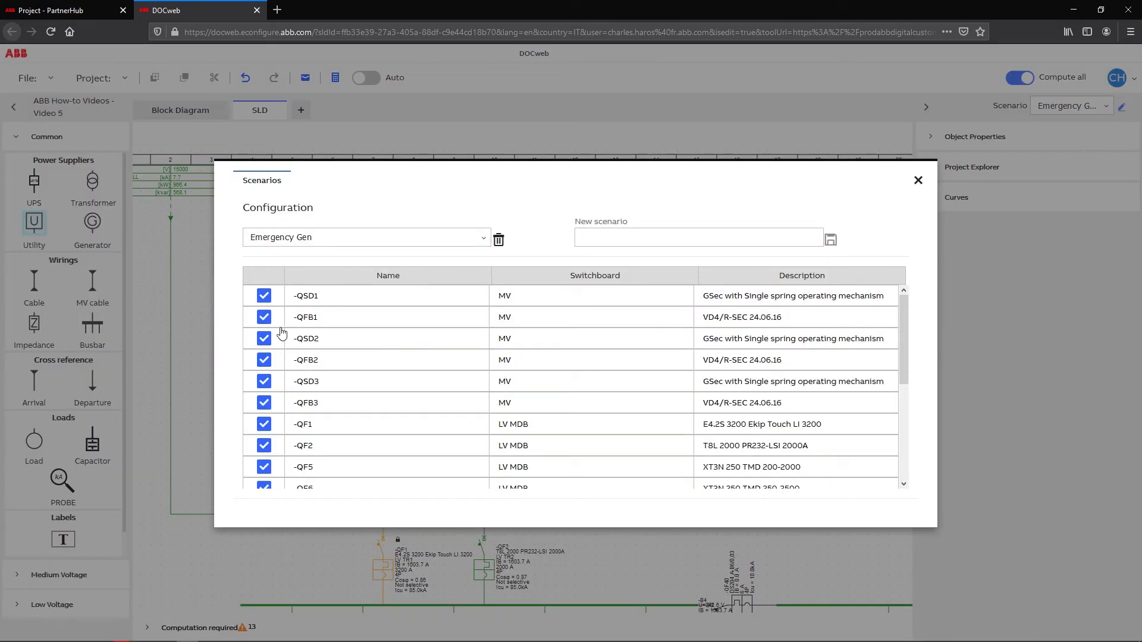
pyautogui.click(263, 317)
pyautogui.moveTo(903, 338); pyautogui.dragTo(895, 479)
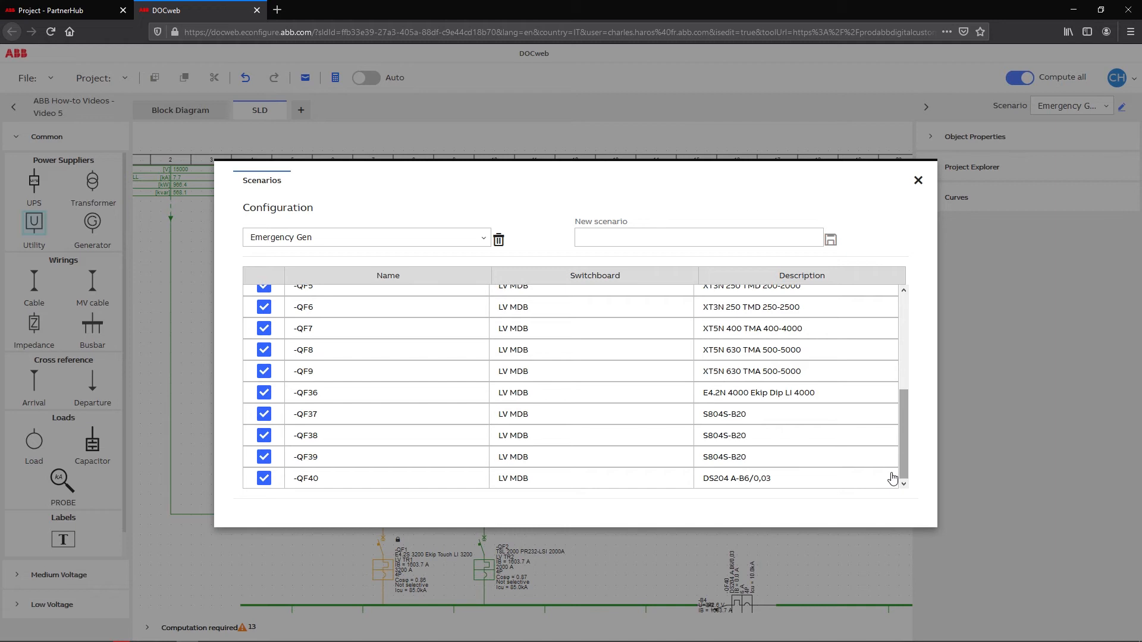
pyautogui.click(264, 479)
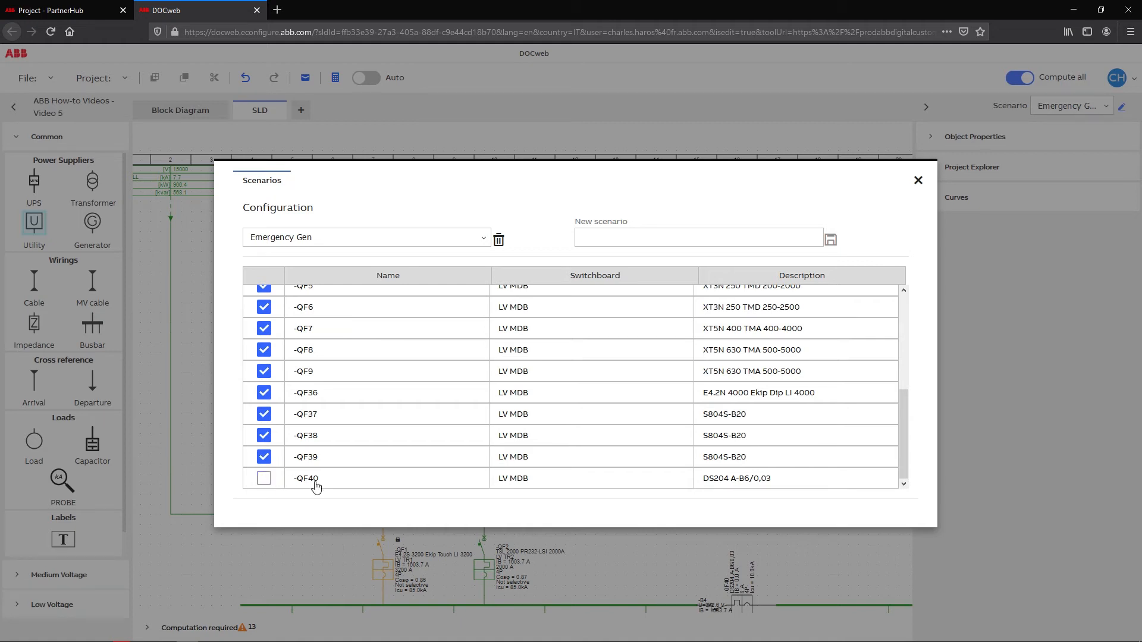
pyautogui.click(917, 180)
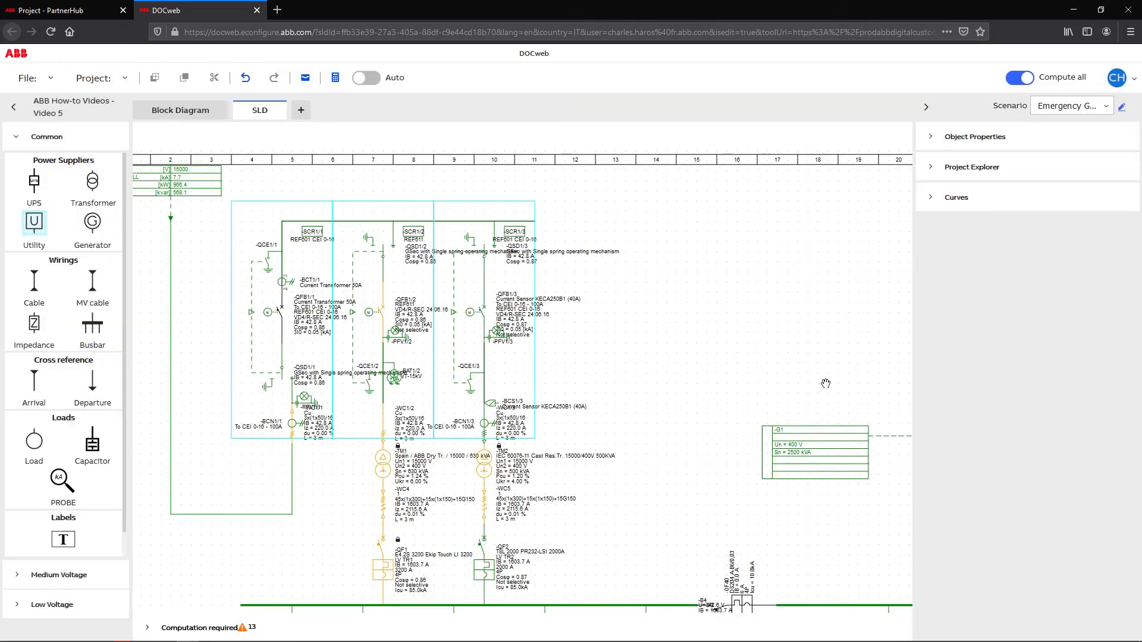
pyautogui.moveTo(855, 535)
pyautogui.mouseDown()
pyautogui.moveTo(538, 340)
pyautogui.moveTo(554, 358)
pyautogui.mouseUp()
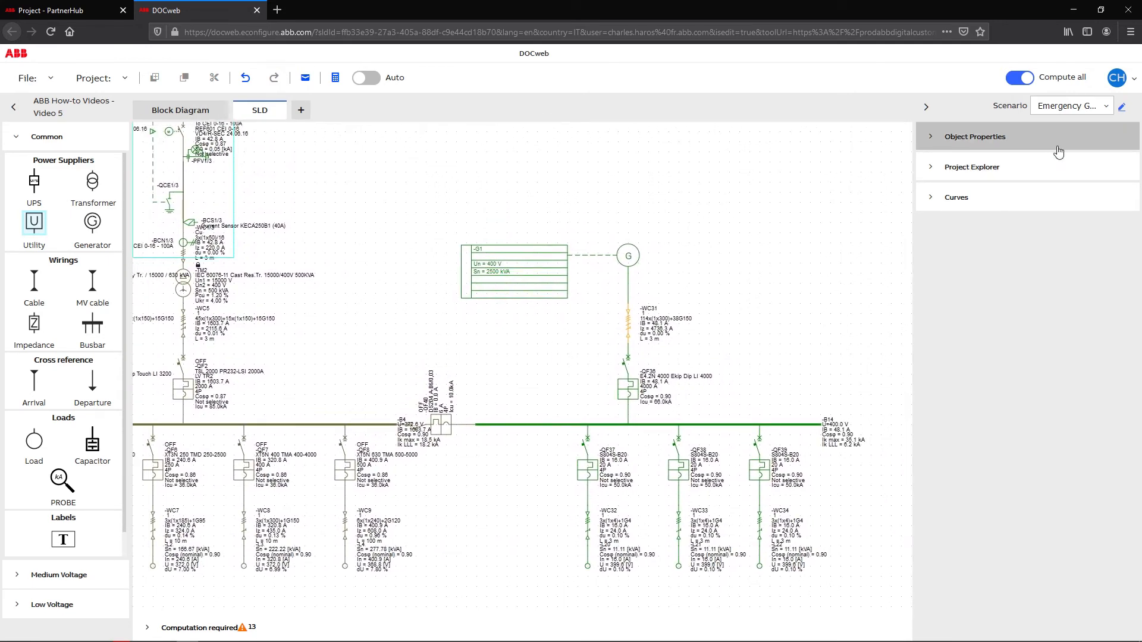
# - Disable Compute all, compute the Emergency Gen network, and attach a Departure cross-reference to the right end of busbar B14
pyautogui.click(1020, 78)
pyautogui.click(334, 78)
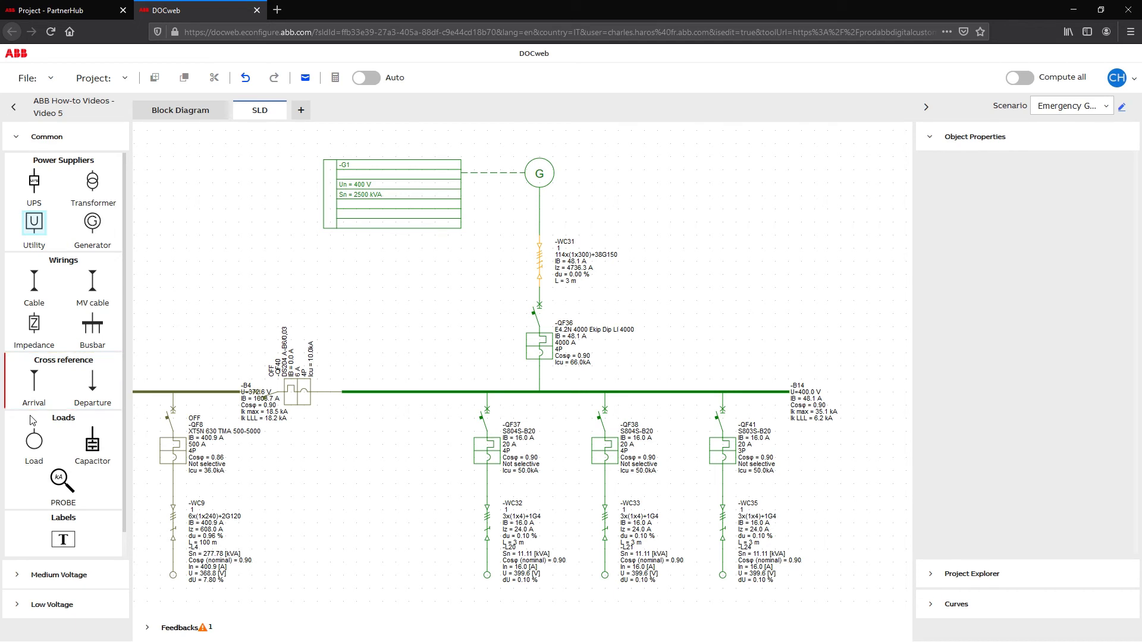
pyautogui.moveTo(93, 385); pyautogui.dragTo(332, 472)
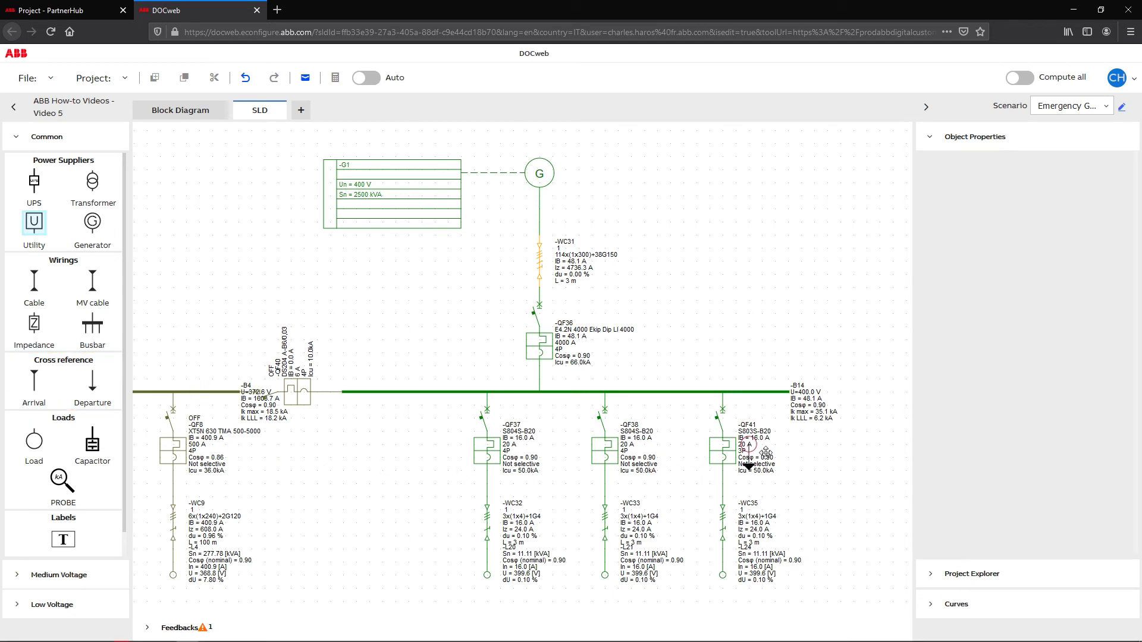
pyautogui.click(788, 429)
pyautogui.click(882, 451)
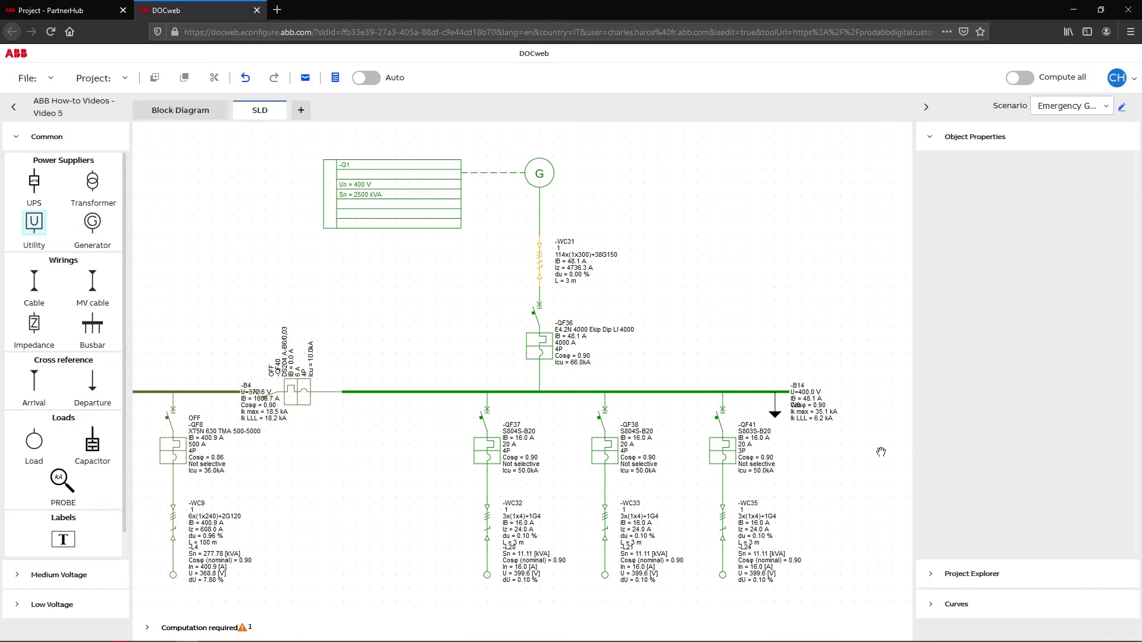
# - Add a new page and rename it SLD SDB in its page settings
pyautogui.click(302, 111)
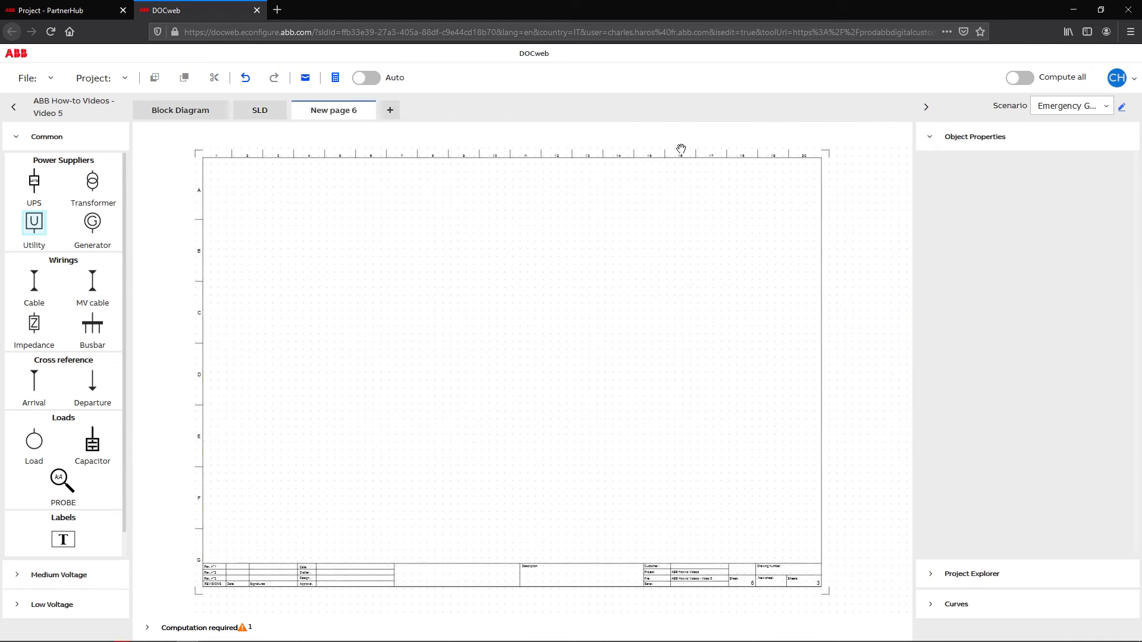
pyautogui.click(972, 574)
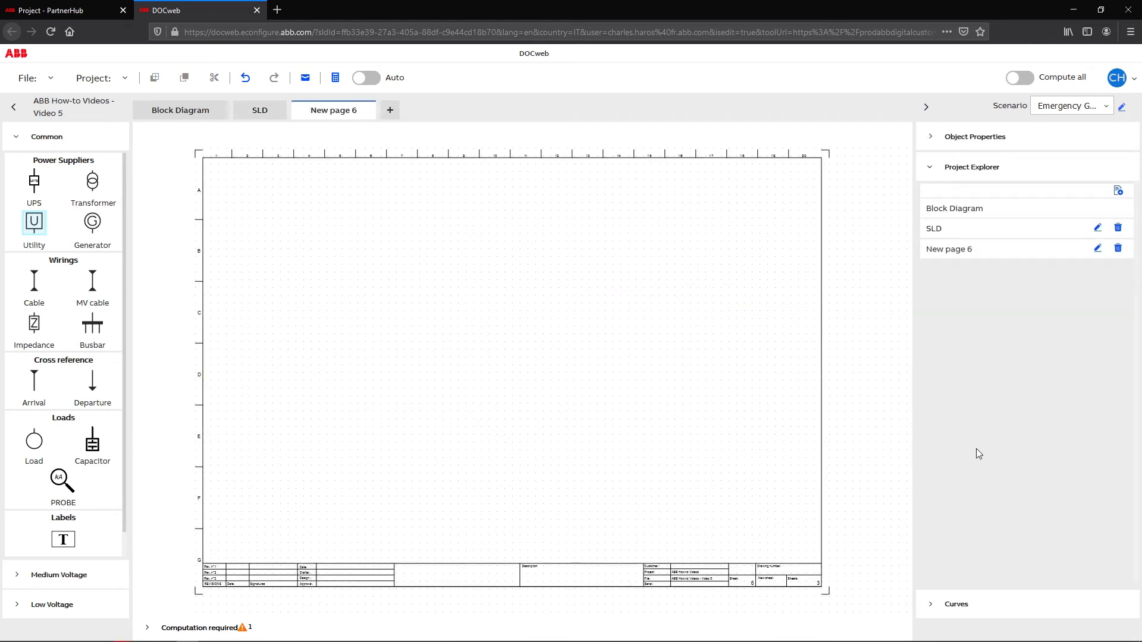
pyautogui.click(1097, 249)
pyautogui.tripleClick(366, 313)
pyautogui.write('SLD SDB')
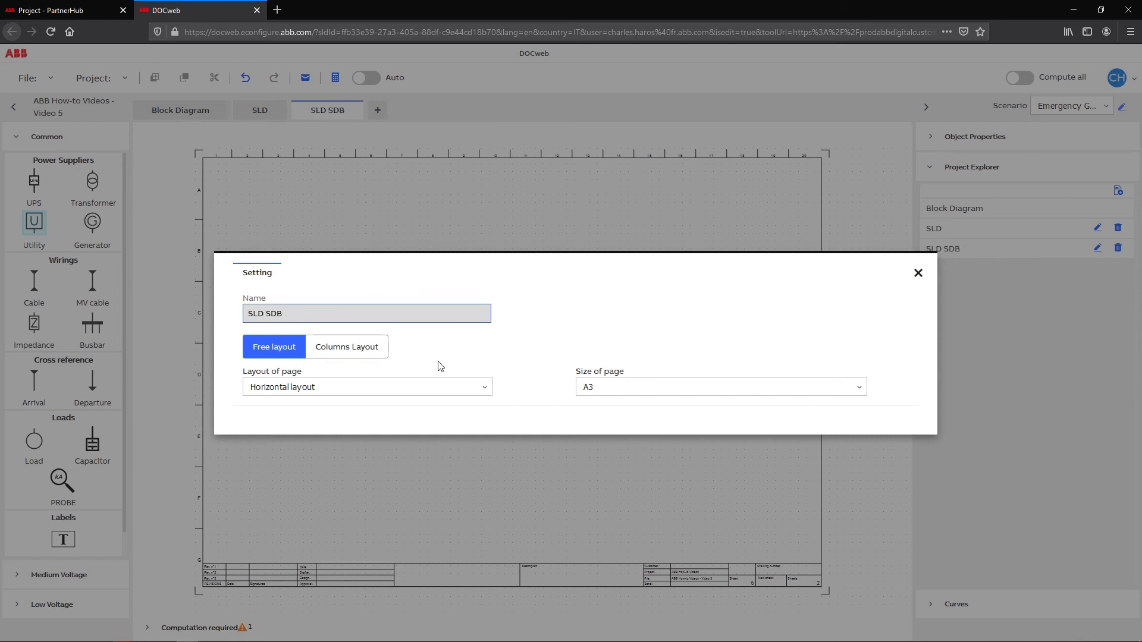
pyautogui.click(918, 273)
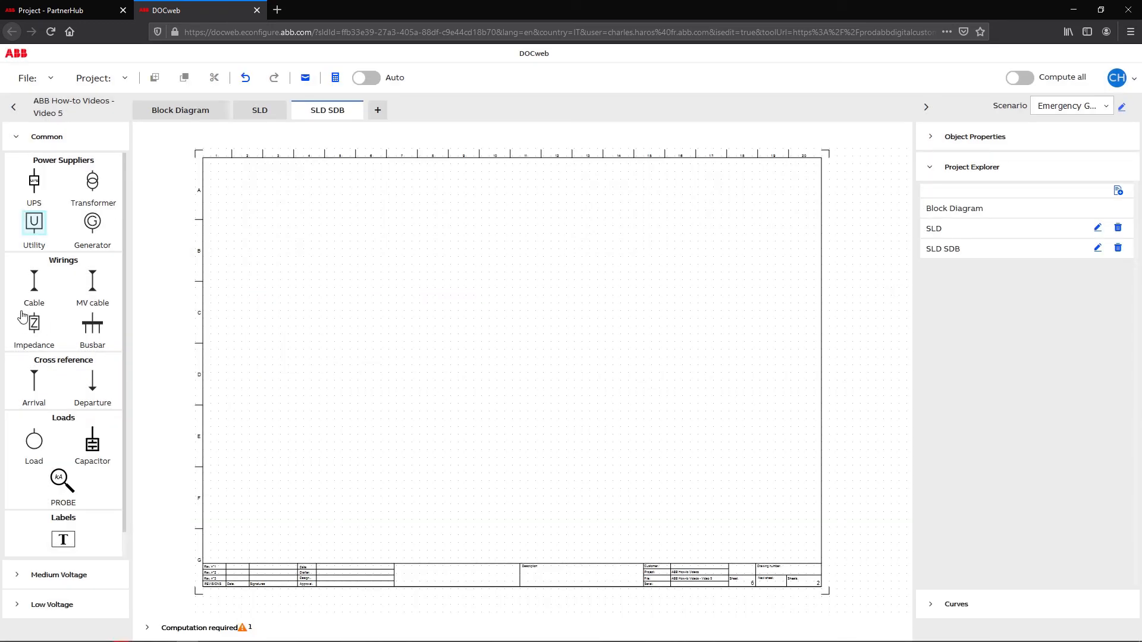
# - Place the cross-reference arrival W6 near the top-left of the SLD SDB page
pyautogui.moveTo(34, 381); pyautogui.dragTo(254, 203)
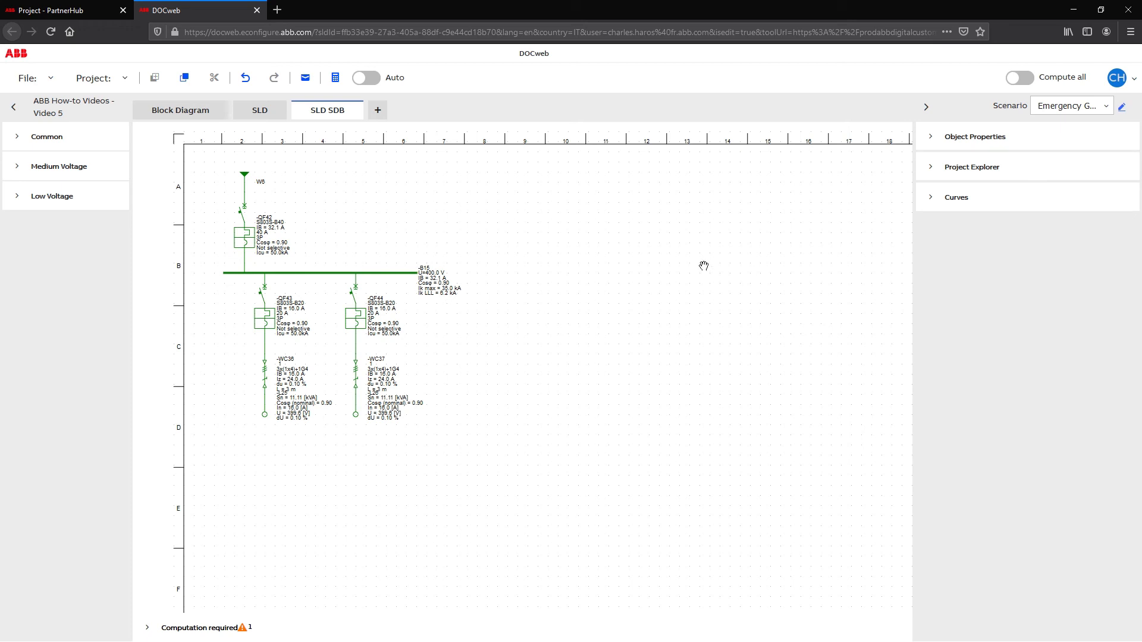
# - Save the selected SLD SDB board diagram as macro 'My macro', then add New page 9
pyautogui.moveTo(203, 159); pyautogui.dragTo(511, 478)
pyautogui.click(476, 435)
pyautogui.click(430, 346)
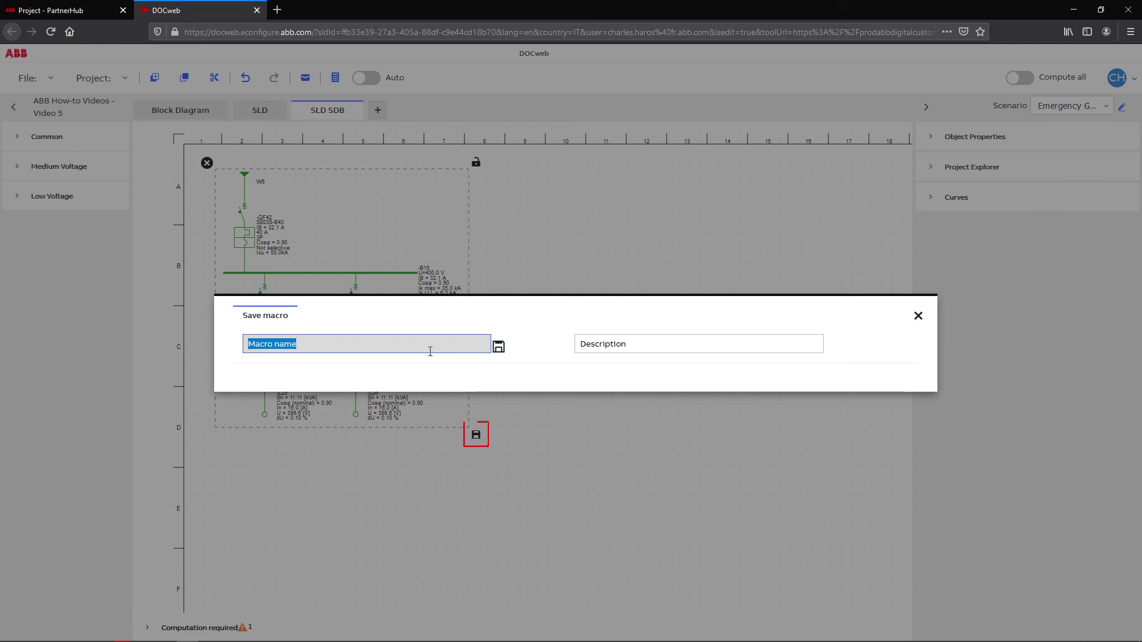
pyautogui.write('My m')
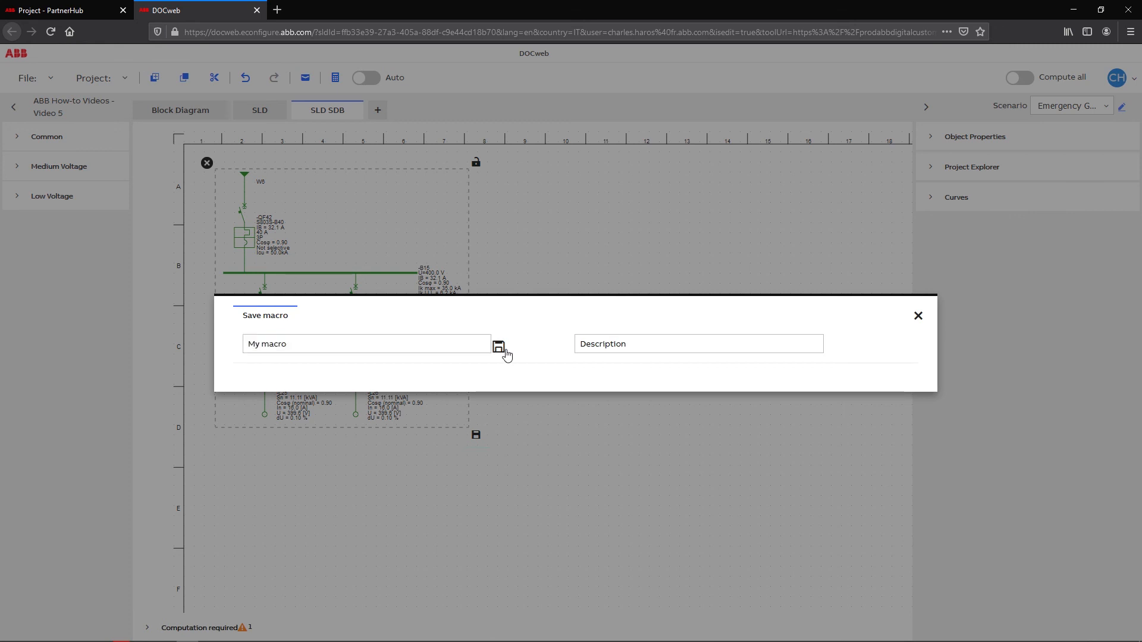
pyautogui.click(498, 346)
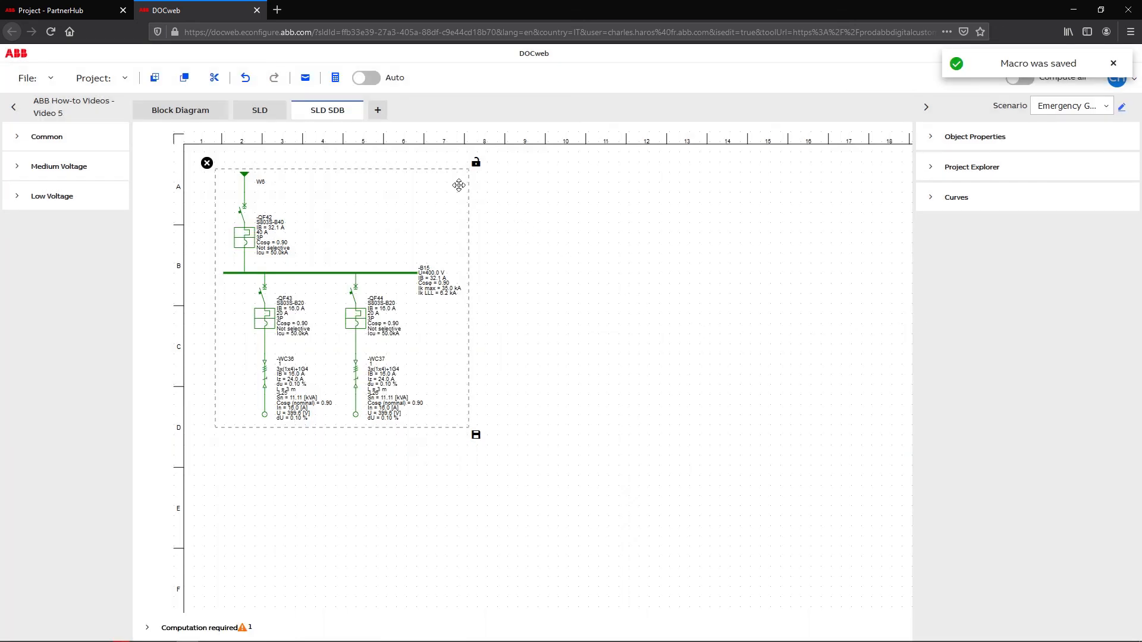
pyautogui.click(376, 110)
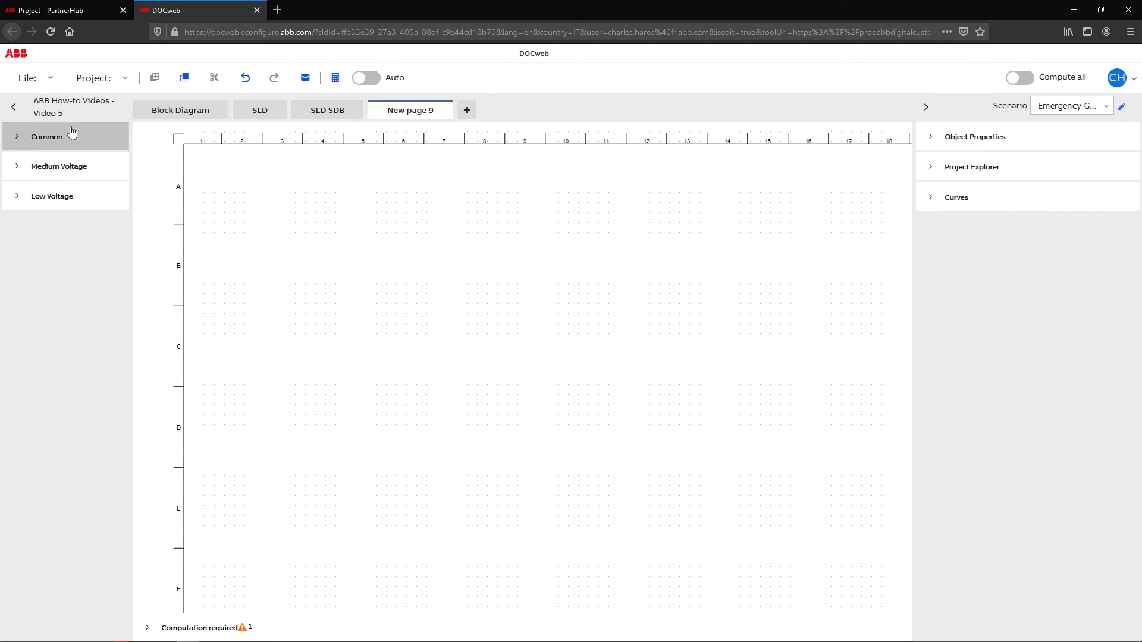
# - Copy the saved My macro to the clipboard from File > Import macros
pyautogui.click(38, 77)
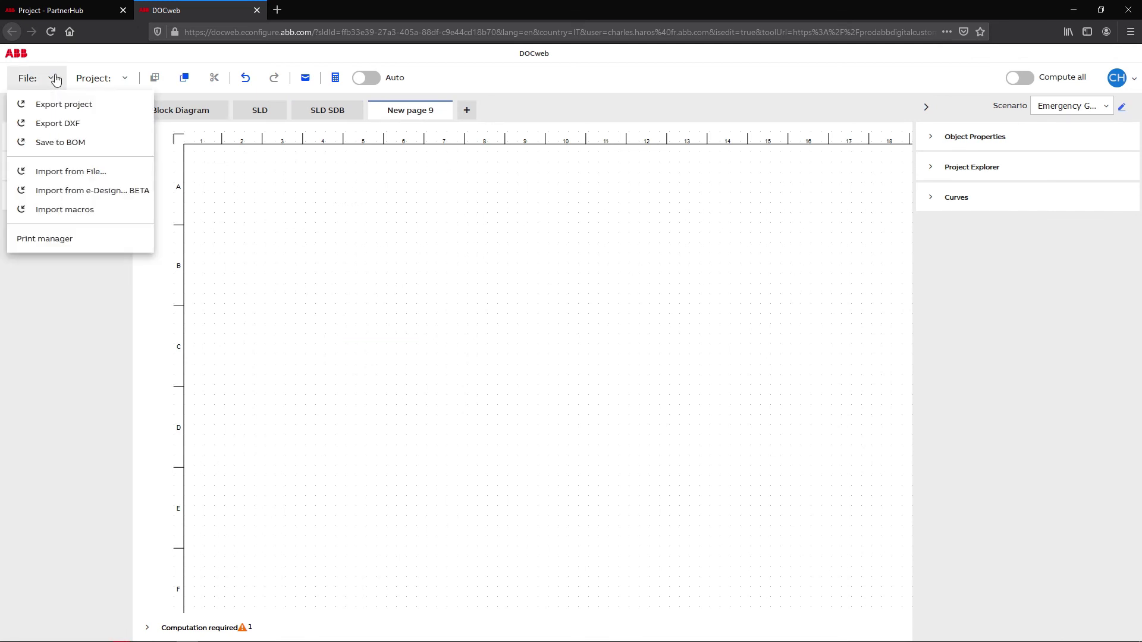
pyautogui.click(93, 214)
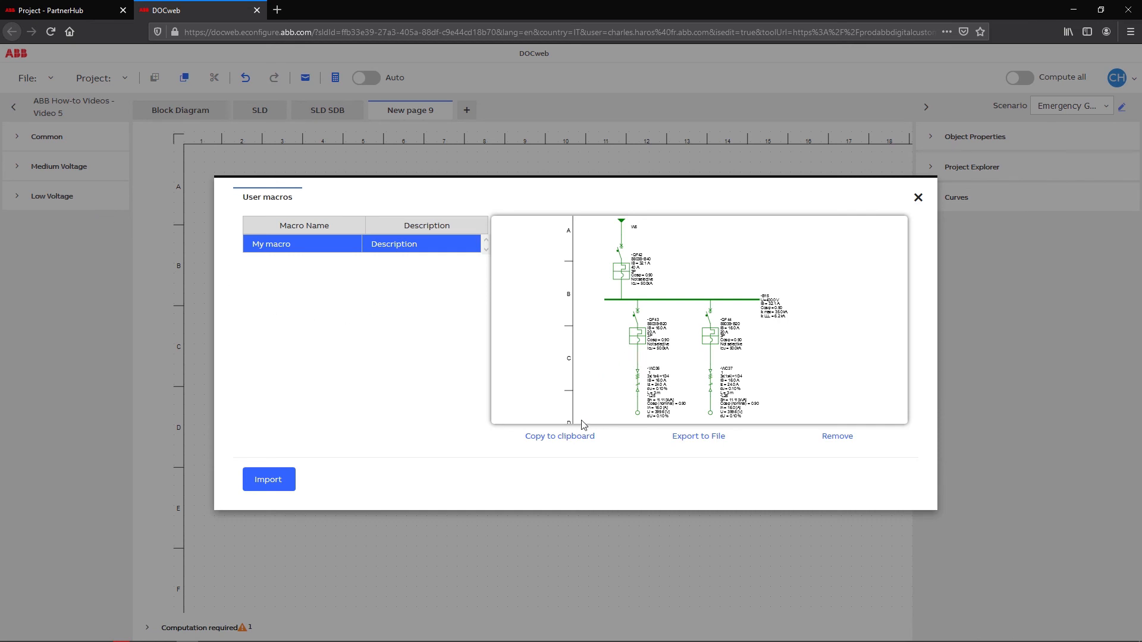
pyautogui.click(559, 436)
# - Paste My macro onto New page 9 and move the diagram toward the top-left
pyautogui.click(918, 197)
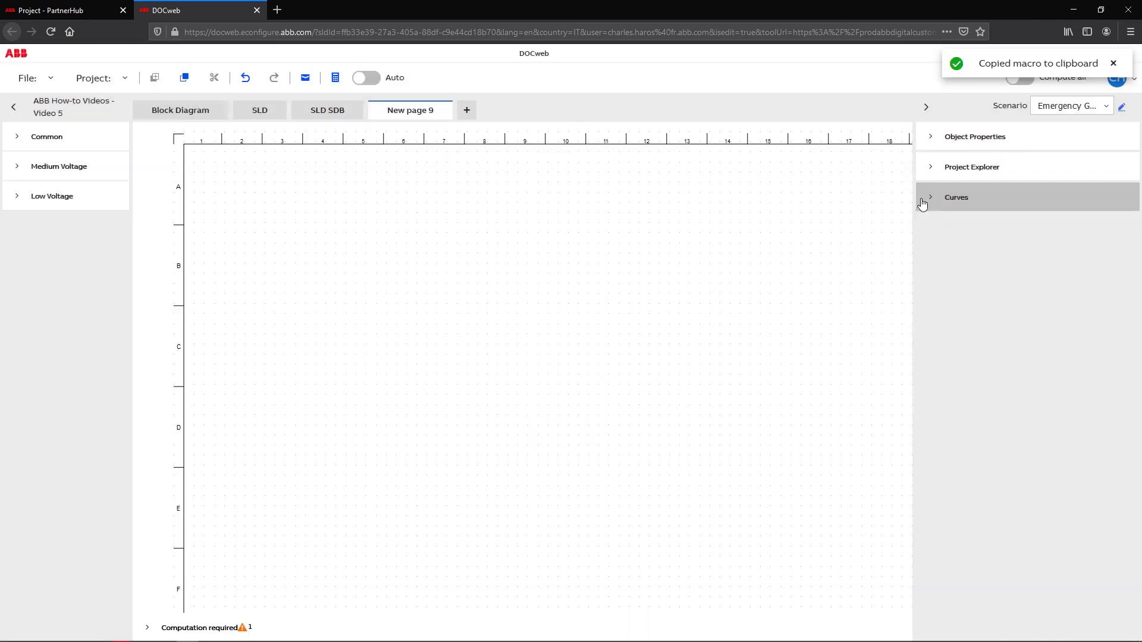
pyautogui.rightClick(291, 219)
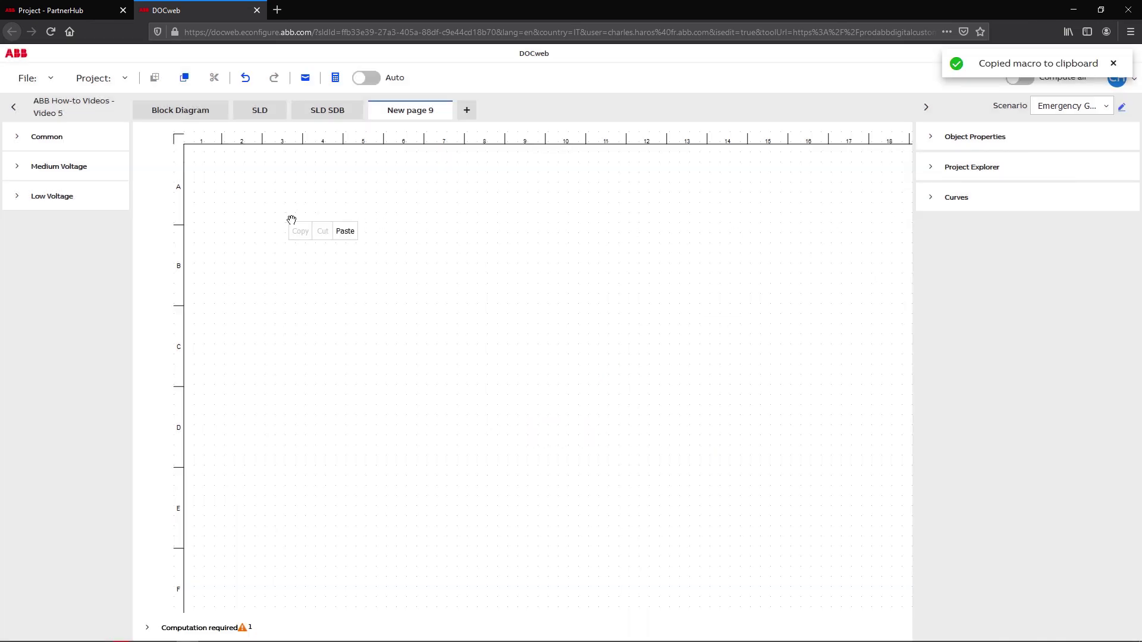
pyautogui.click(345, 231)
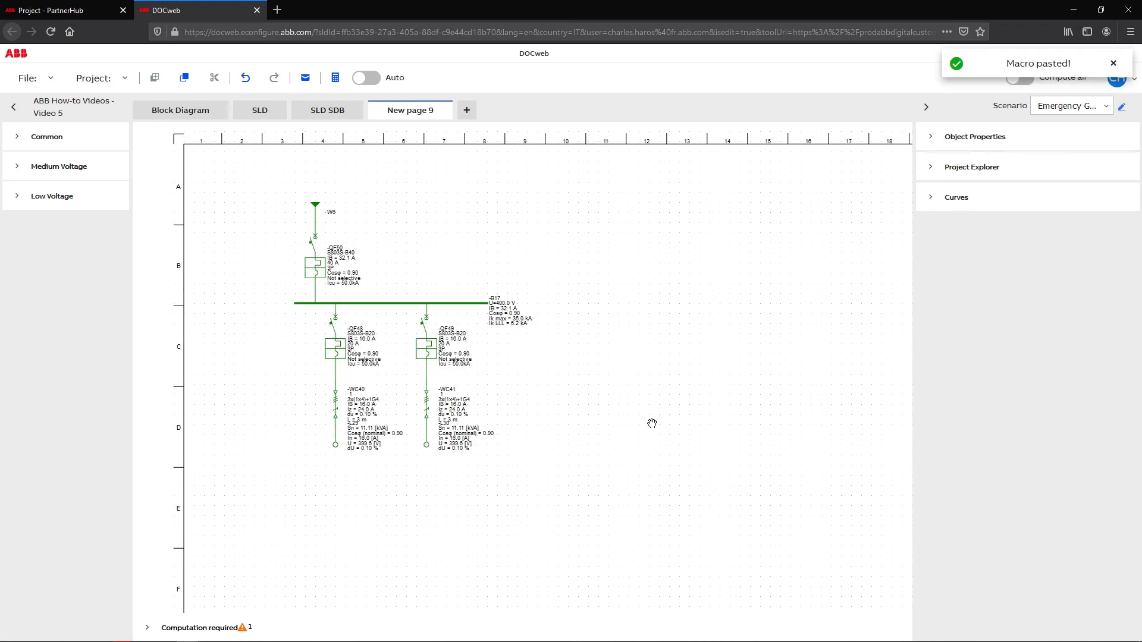
pyautogui.moveTo(645, 496); pyautogui.dragTo(272, 189)
pyautogui.moveTo(351, 304); pyautogui.dragTo(300, 275)
pyautogui.click(586, 306)
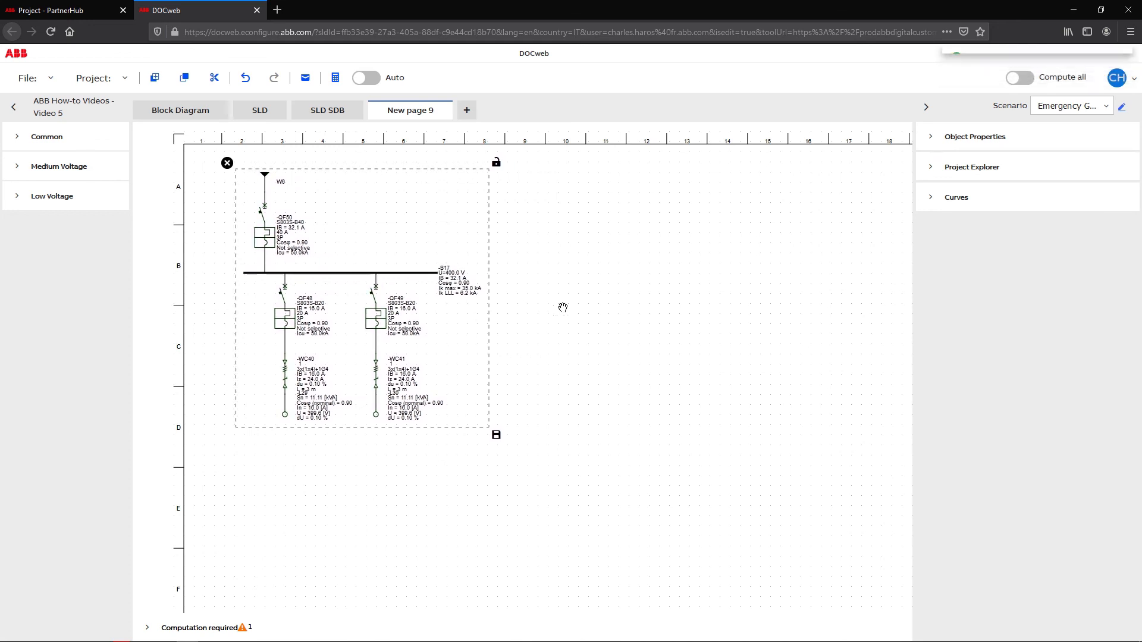